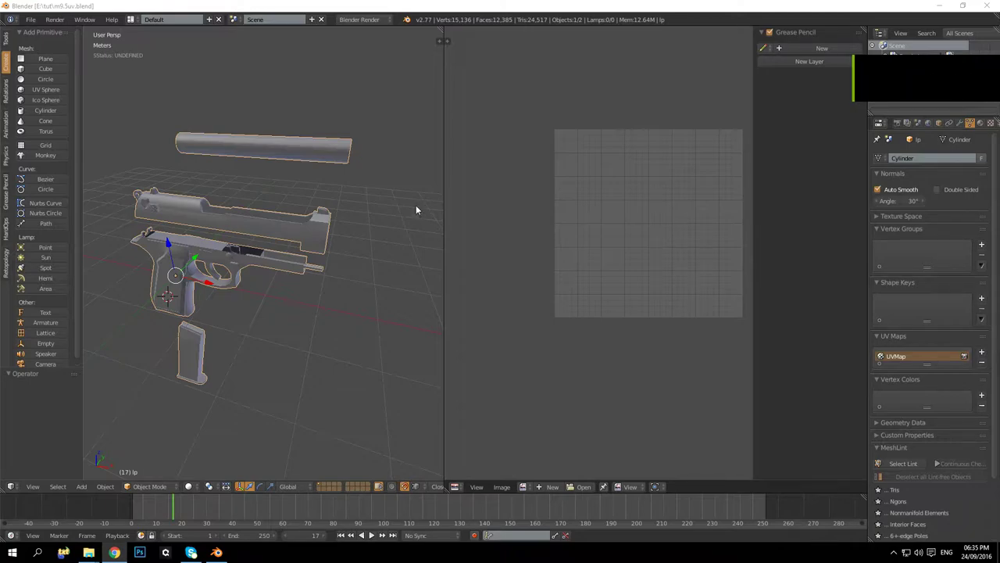
Step: Put the pistol in edit mode with all faces selected so its UV islands show
middle_drag(414, 209, 400, 207)
middle_drag(308, 187, 313, 191)
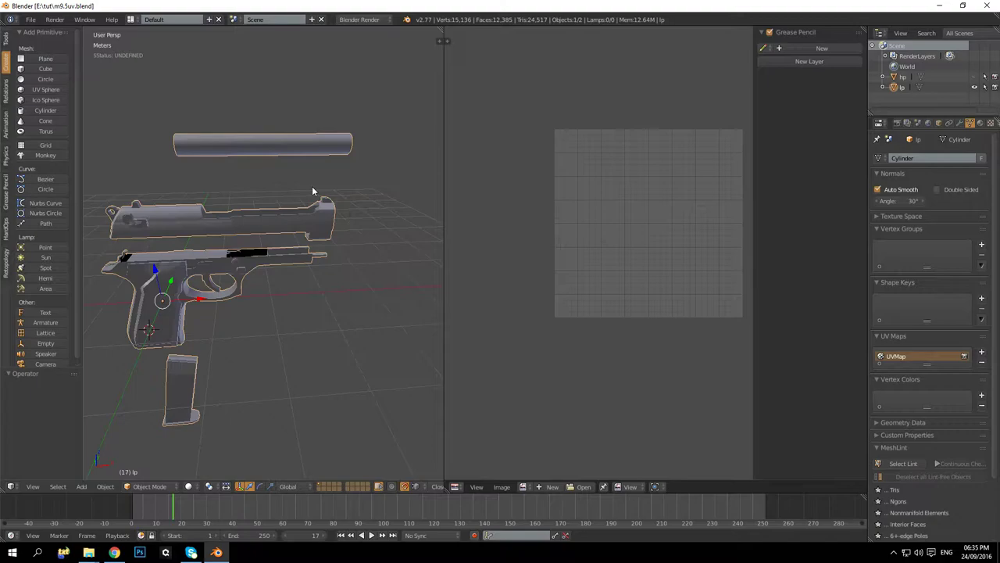
shift+middle_drag(305, 205, 337, 249)
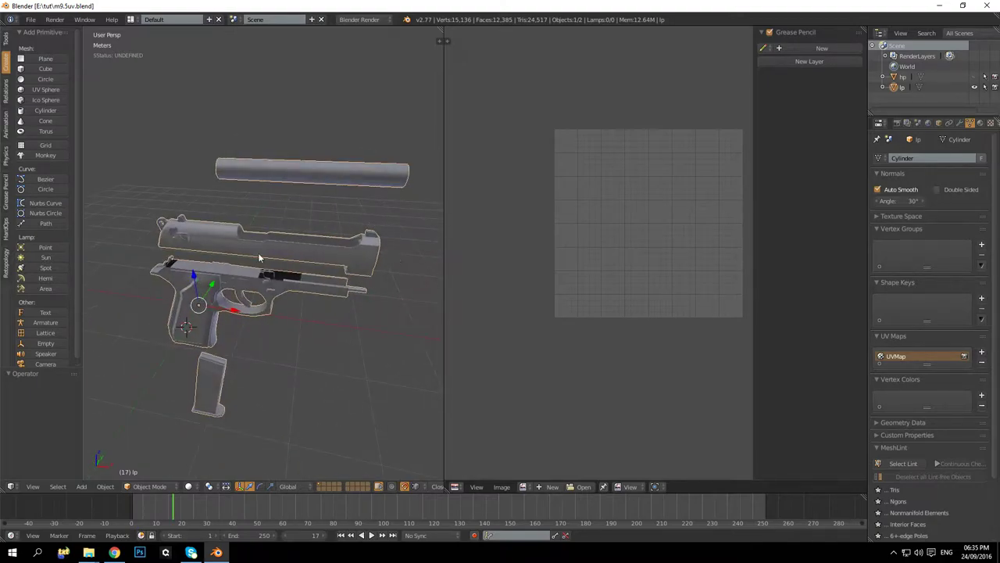
middle_drag(259, 258, 286, 290)
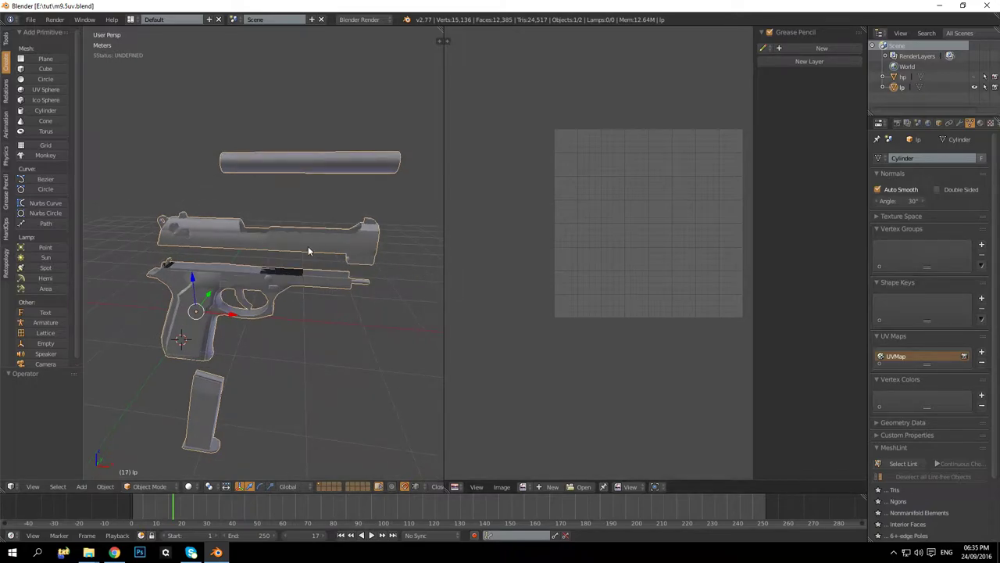
middle_drag(308, 251, 279, 280)
middle_drag(178, 274, 211, 310)
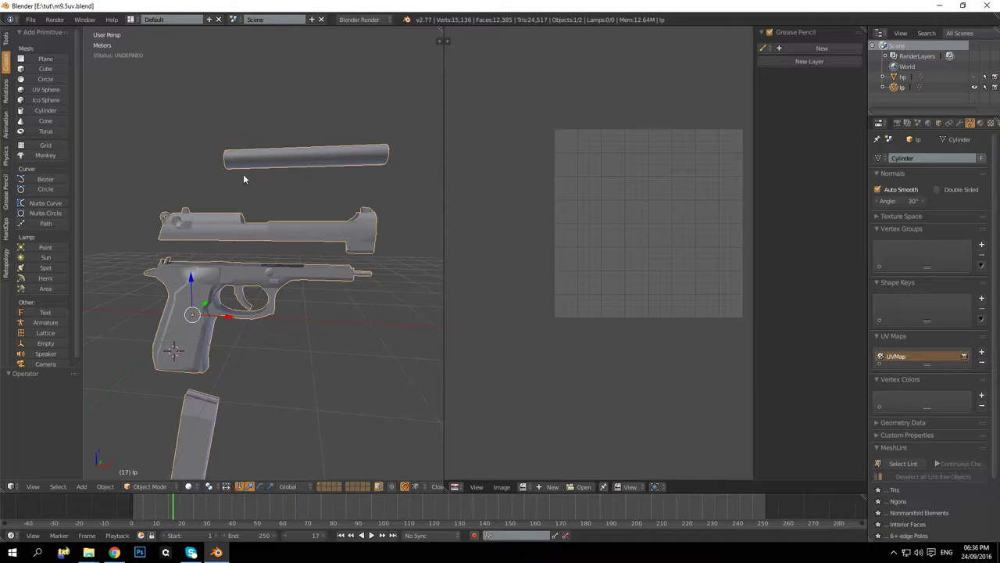
middle_drag(216, 255, 226, 263)
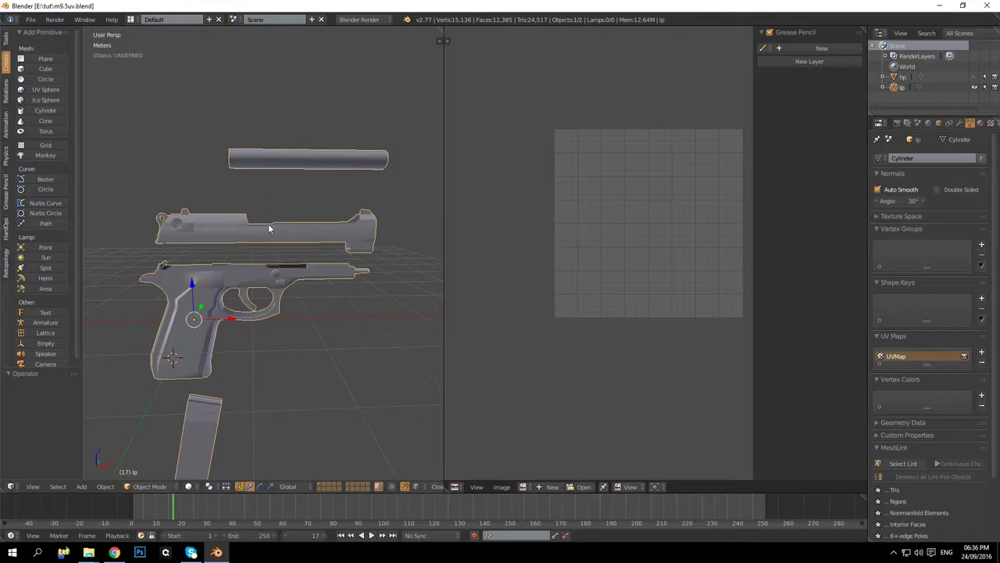
mouse_move(338, 262)
middle_down()
mouse_move(344, 275)
mouse_move(312, 273)
mouse_move(323, 261)
middle_up()
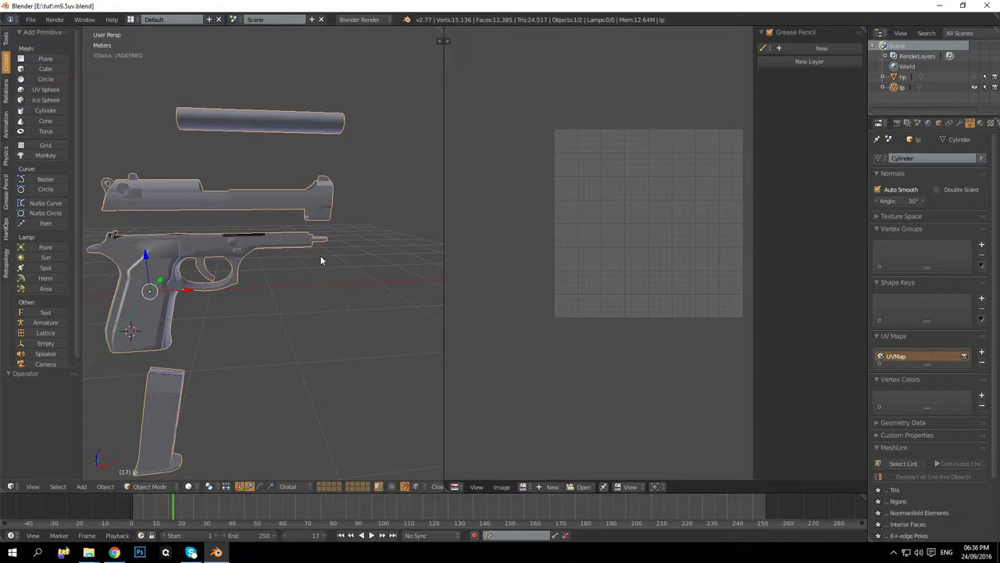
key(Tab)
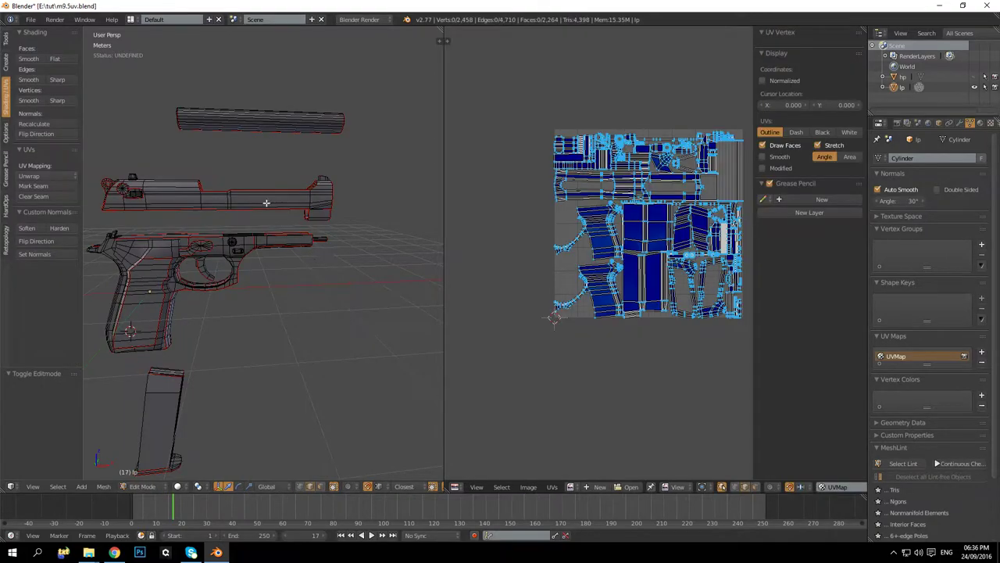
middle_drag(320, 222, 284, 248)
key(a)
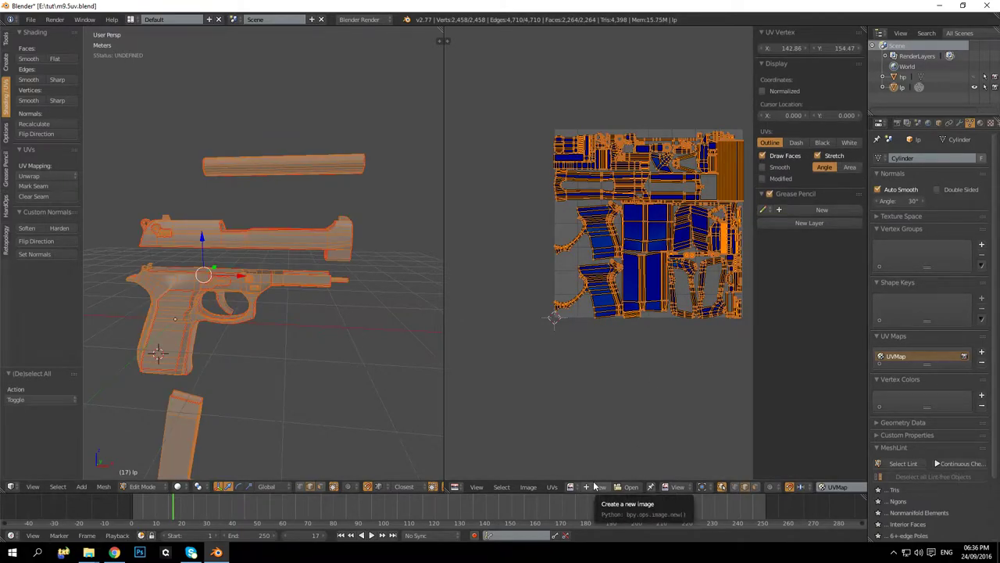
Step: Bring up the New Image dialog at its default 1024 × 1024 Blank settings
mouse_move(88, 552)
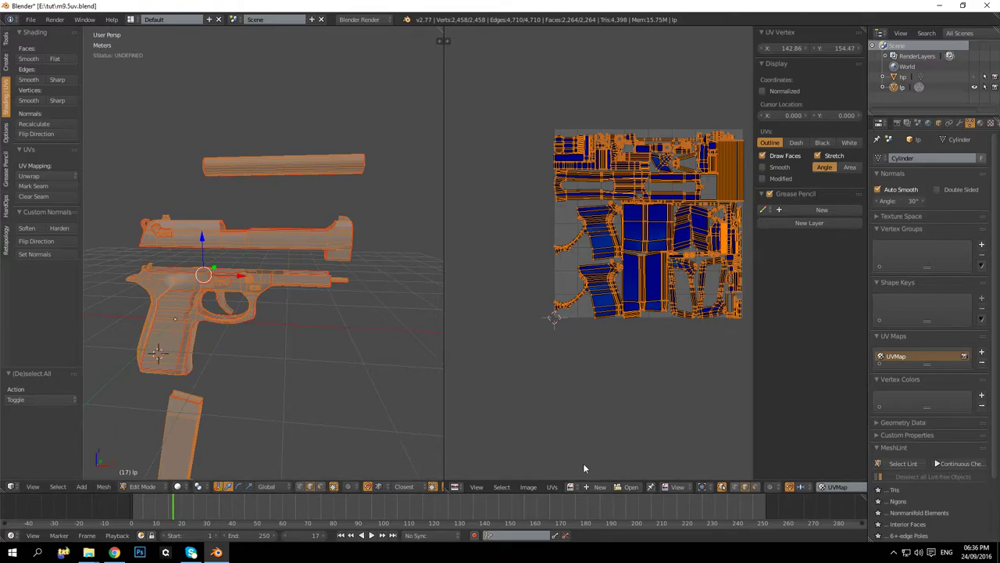
click(598, 487)
key(n)
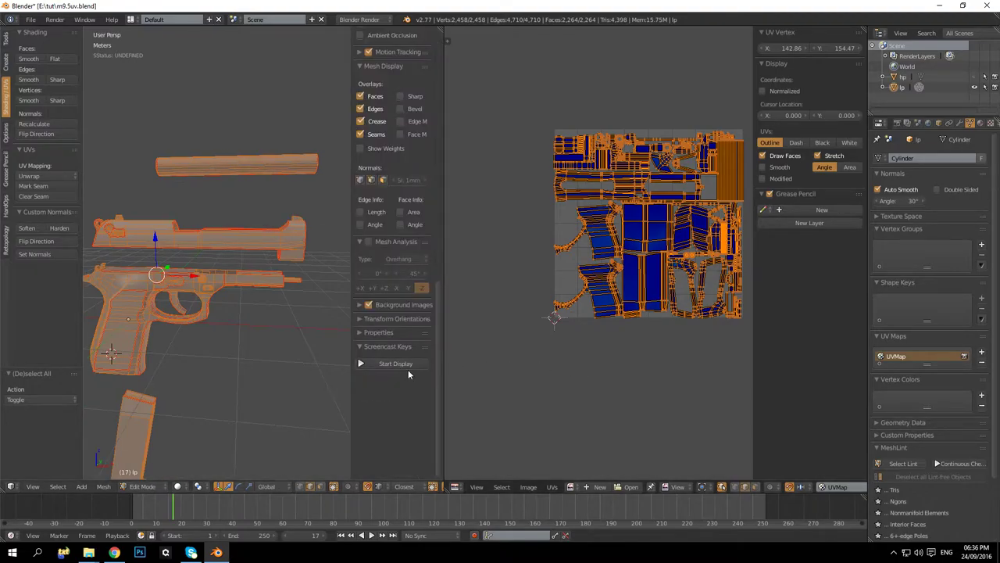
key(n)
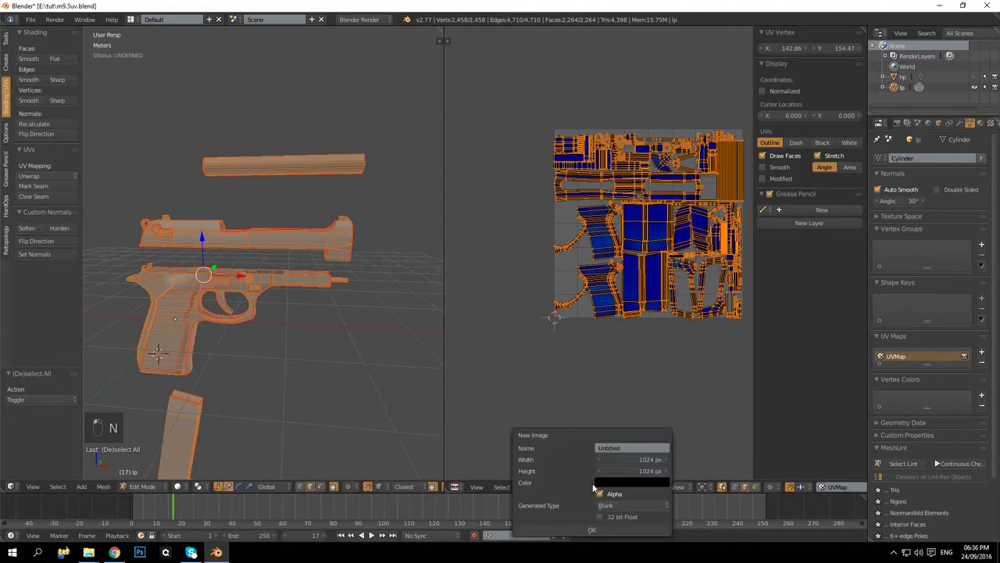
Step: Create a blank image with width and height 1024*4, giving 4096 × 4096 pixels
click(600, 487)
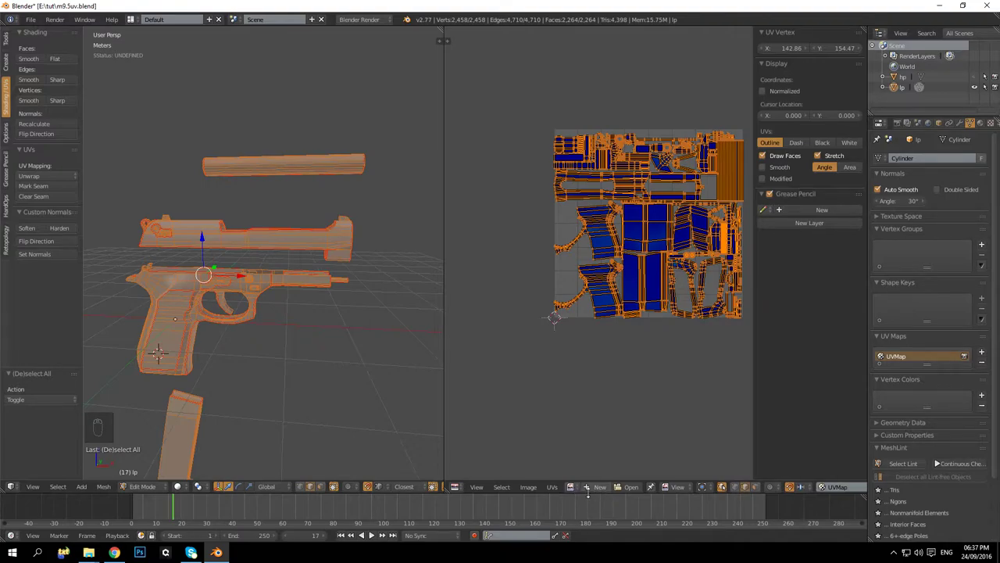
click(599, 488)
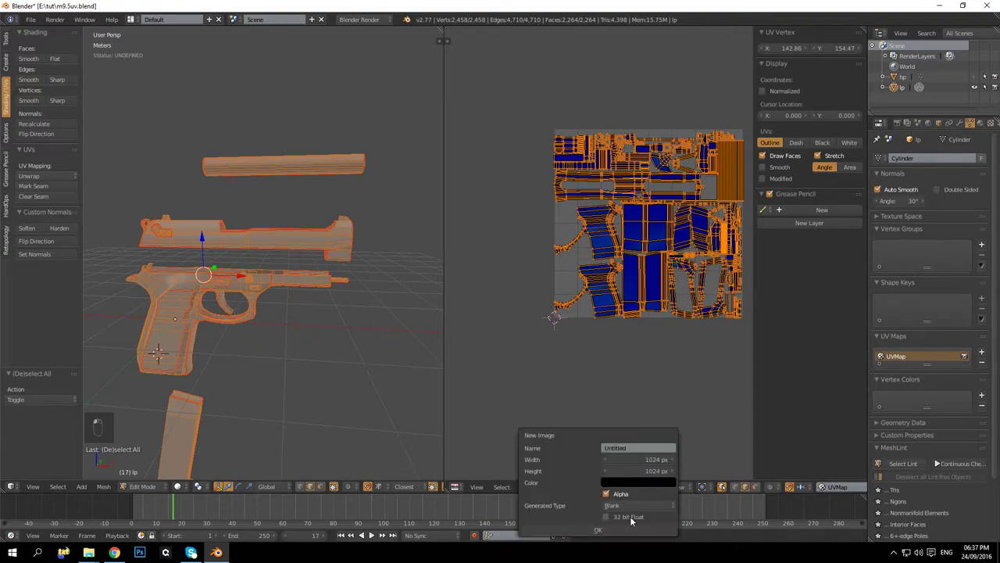
click(644, 459)
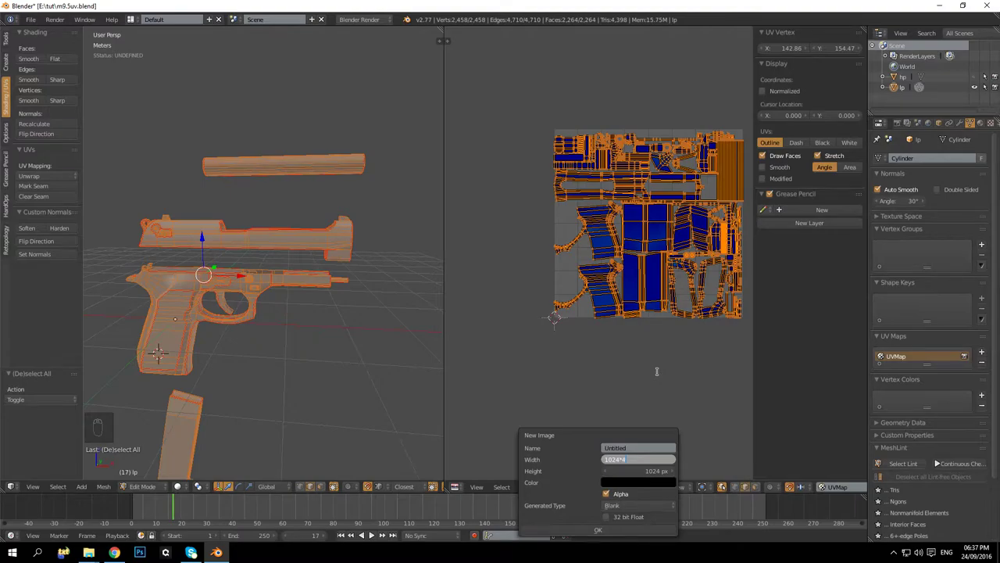
key(Return)
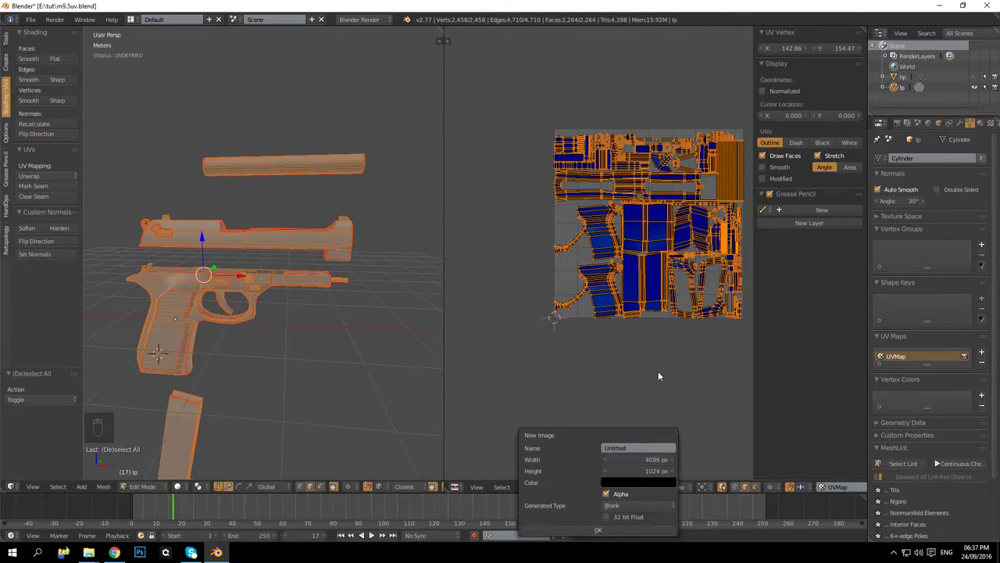
click(625, 471)
text(*4)
key(Return)
click(551, 530)
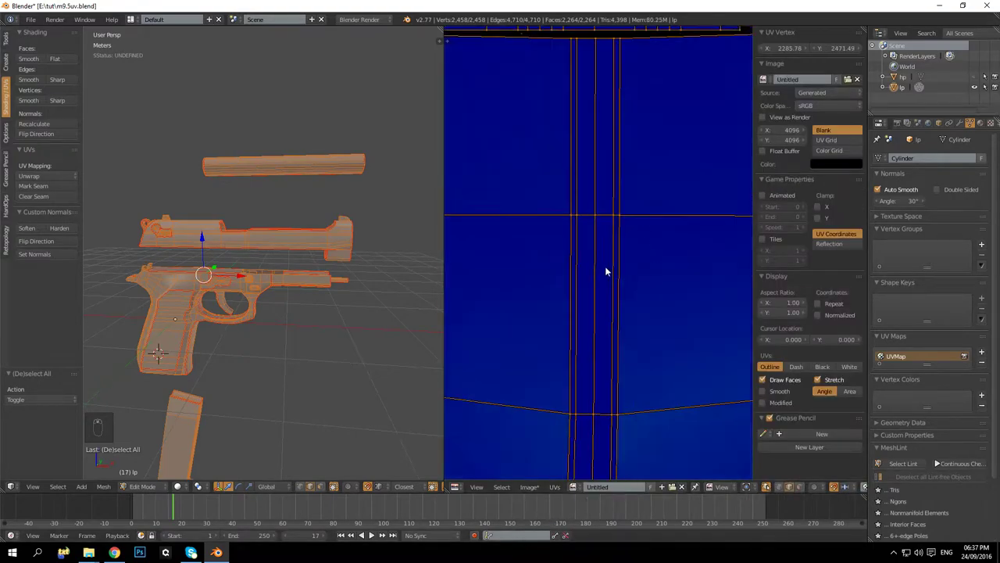
Step: Return the pistol to object mode, leaving the black Untitled image in the UV editor
scroll(607, 274, down, 8)
scroll(615, 287, up, 2)
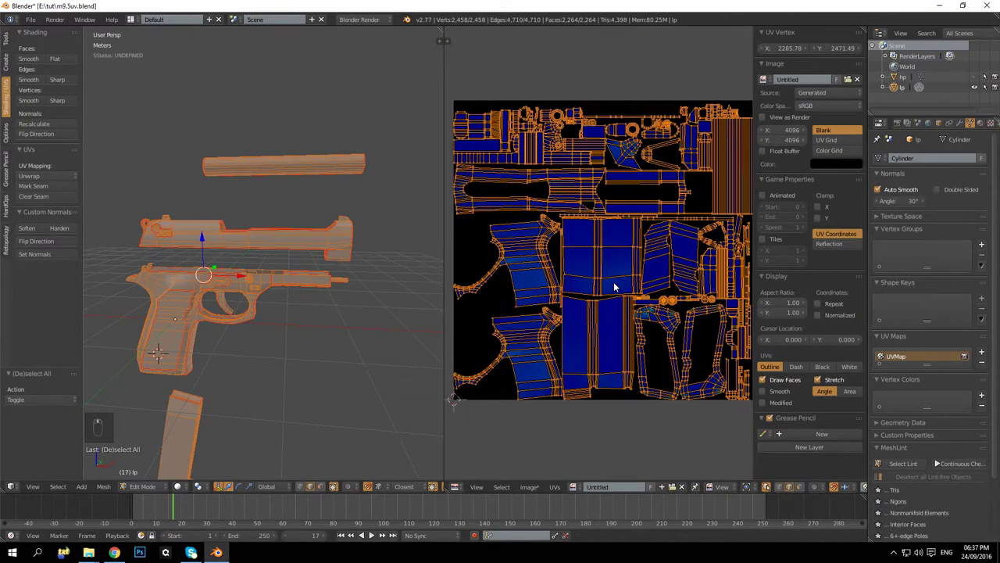
mouse_move(320, 282)
middle_down()
mouse_move(336, 270)
mouse_move(306, 289)
middle_up()
key(Tab)
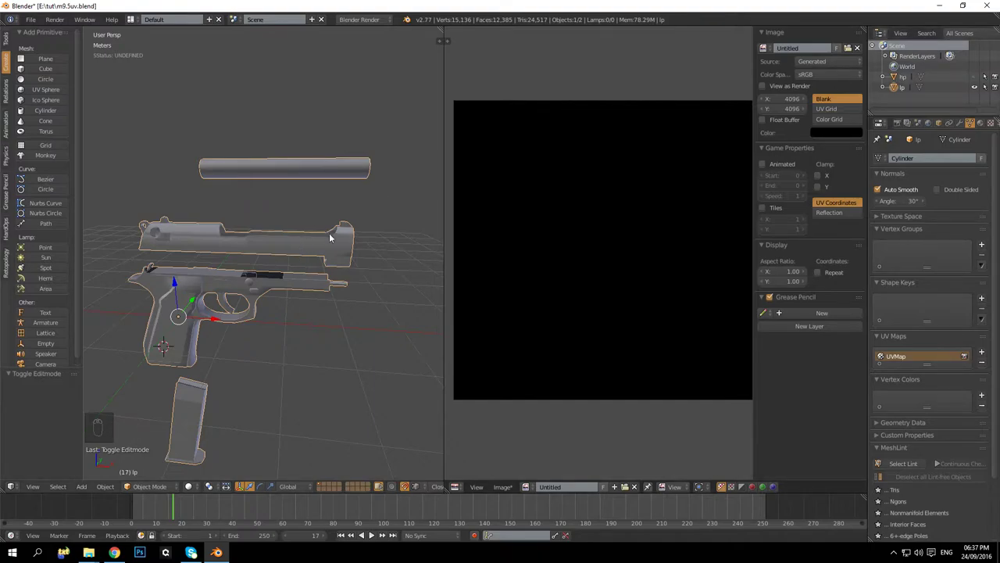
shift+middle_drag(257, 277, 327, 241)
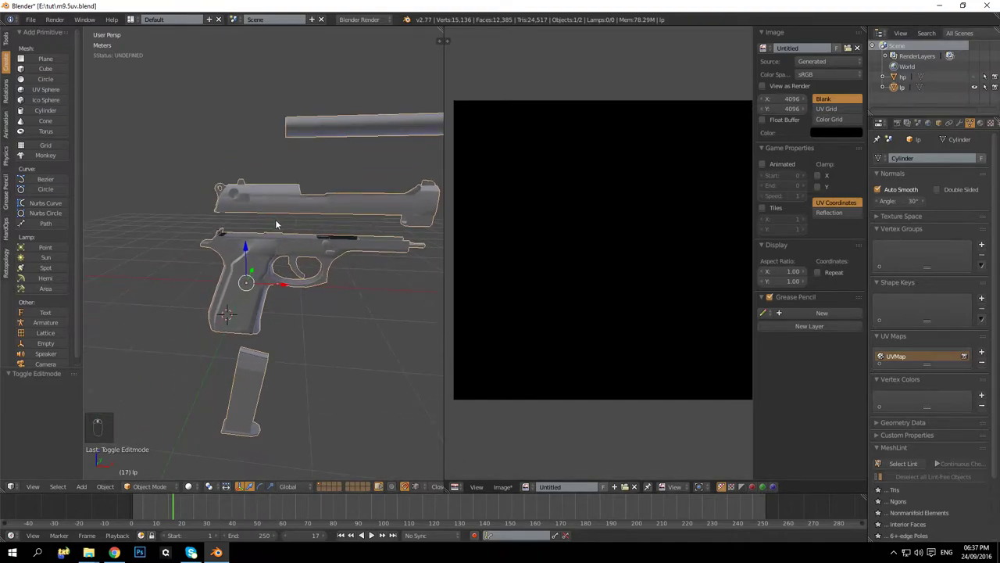
middle_drag(420, 169, 322, 286)
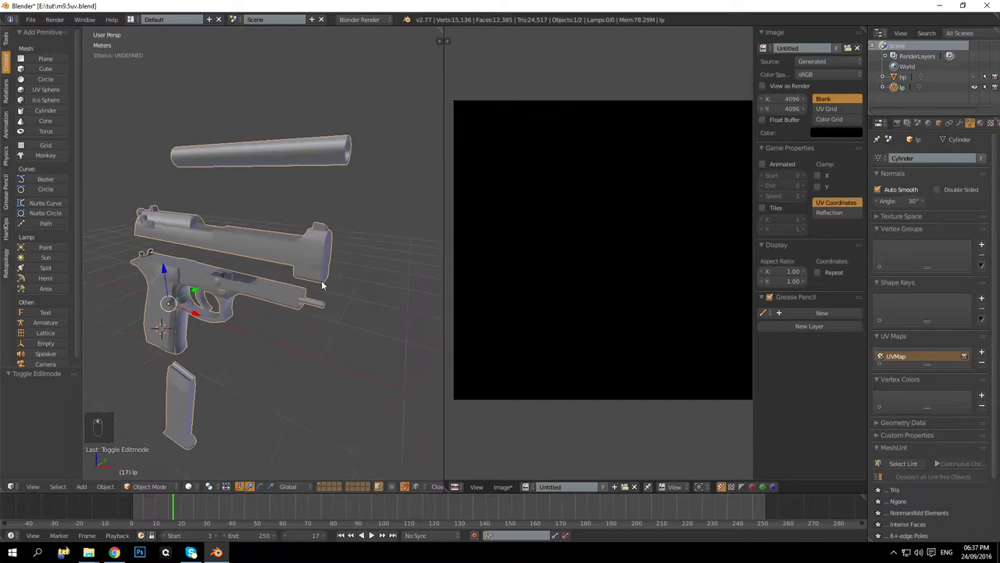
Step: Create the first material and Material.001, each with specular intensity 0
click(981, 123)
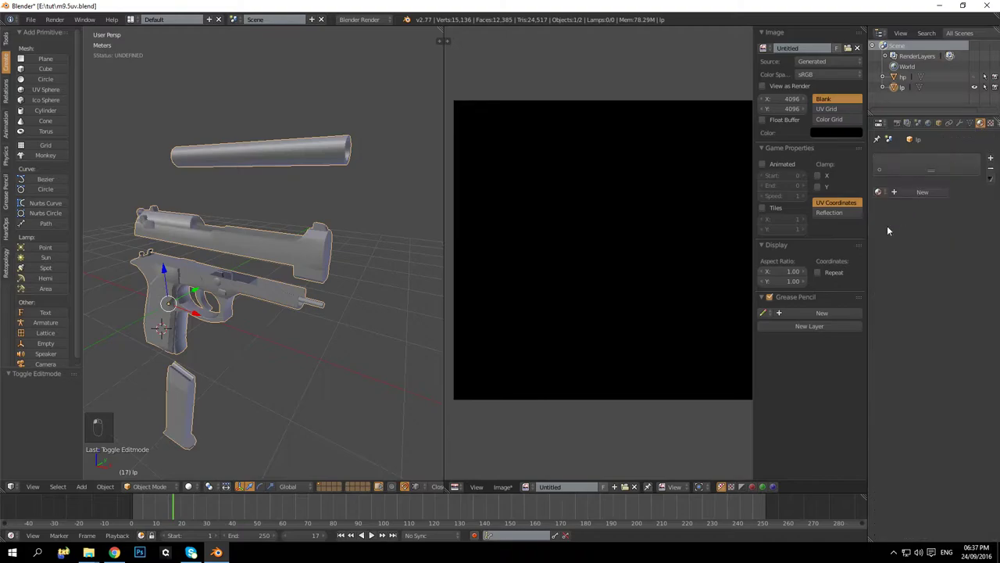
click(916, 193)
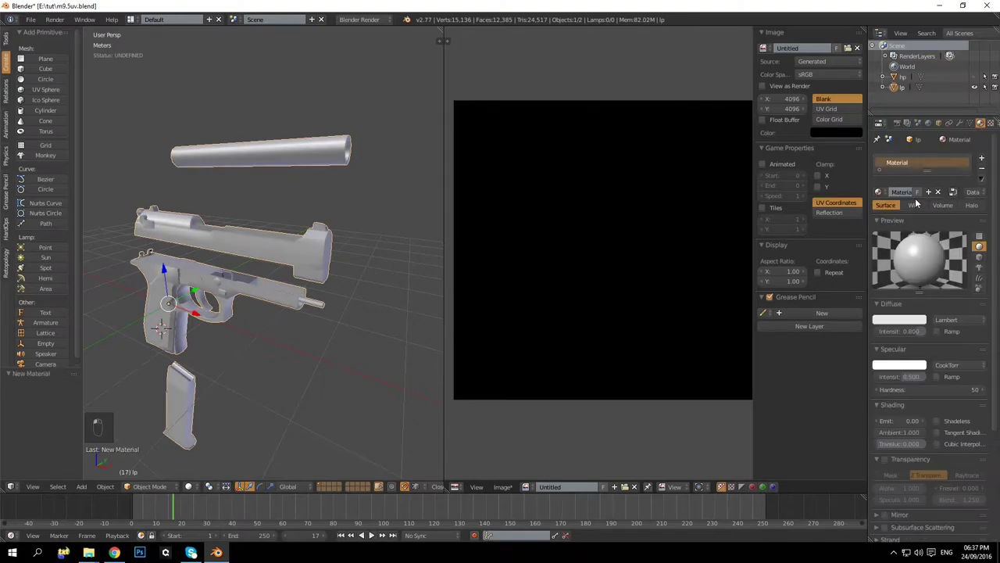
click(914, 376)
text(0)
key(Return)
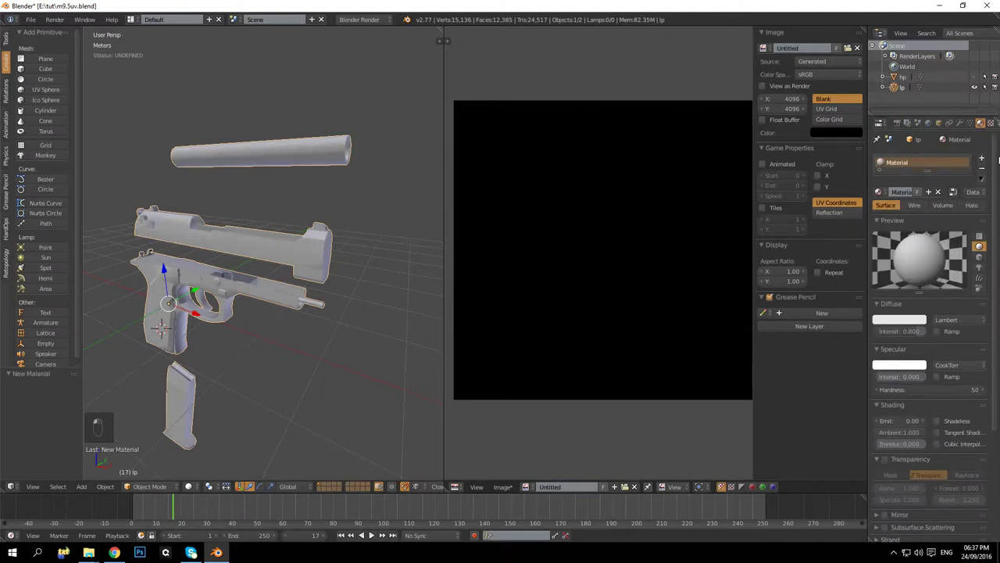
click(982, 158)
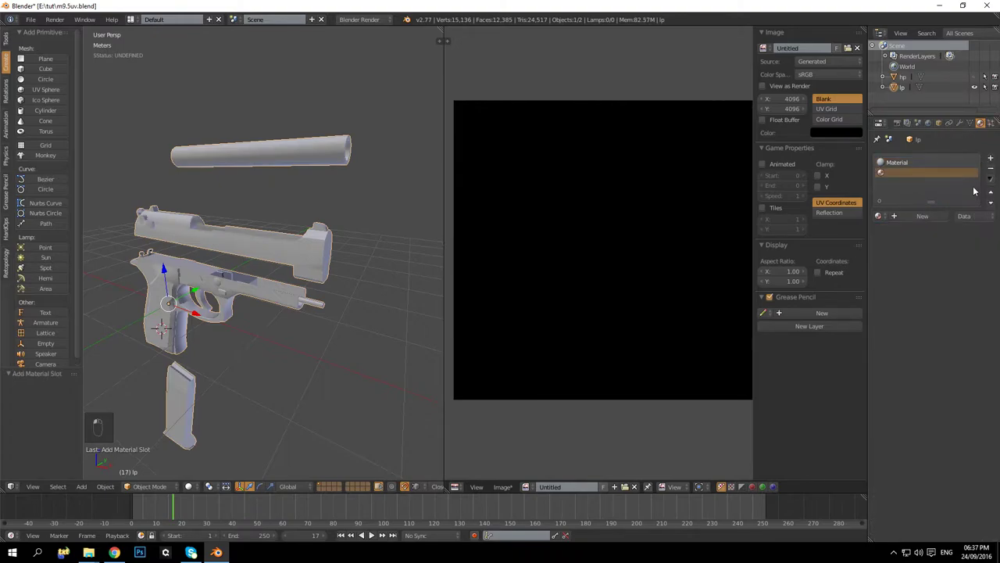
click(920, 216)
click(903, 400)
text(0)
key(Return)
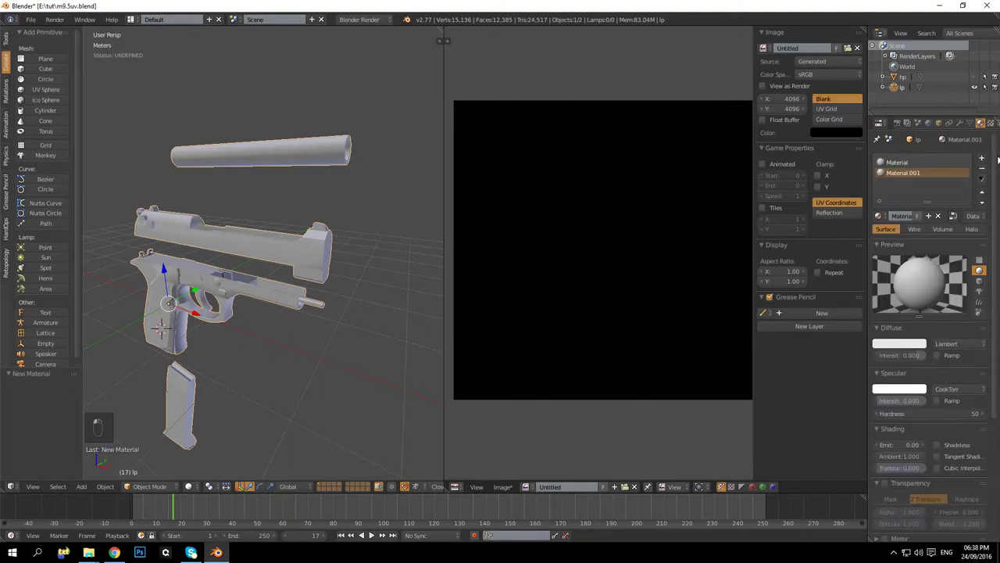
Step: Add Material.002 and Material.003 in new slots, both with specular intensity 0
click(983, 159)
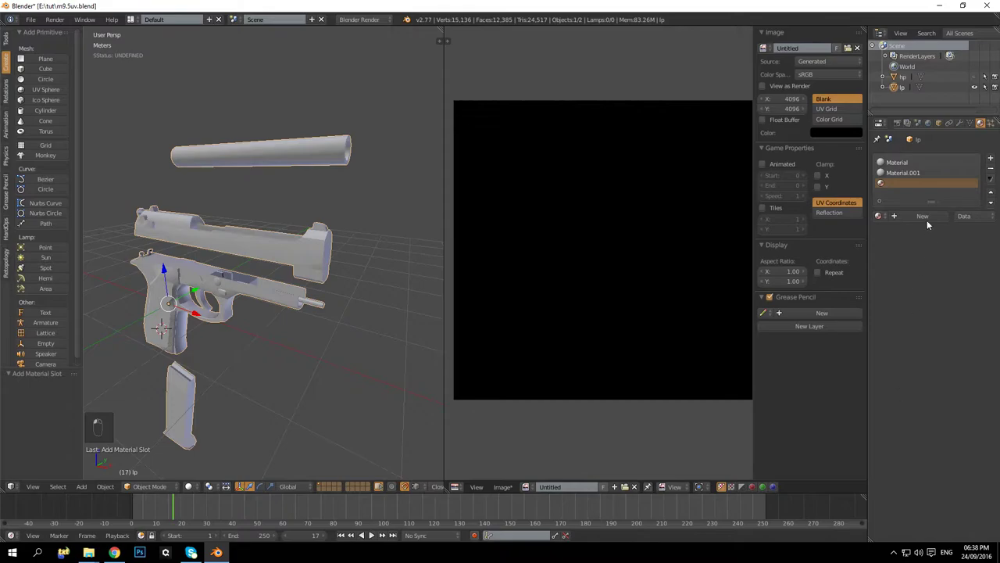
click(927, 219)
click(903, 400)
text(0)
key(Return)
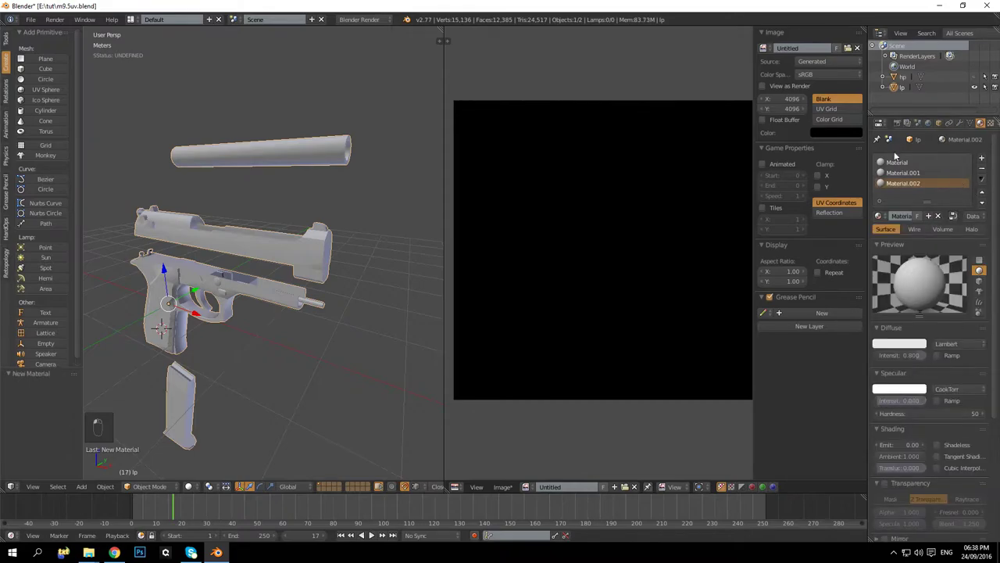
click(983, 159)
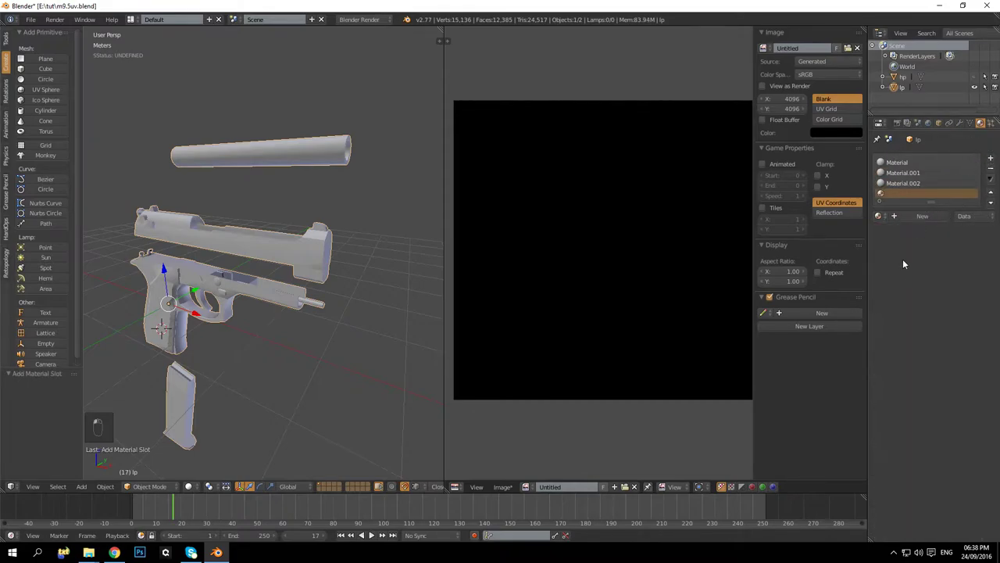
click(909, 217)
click(903, 400)
text(0)
key(Return)
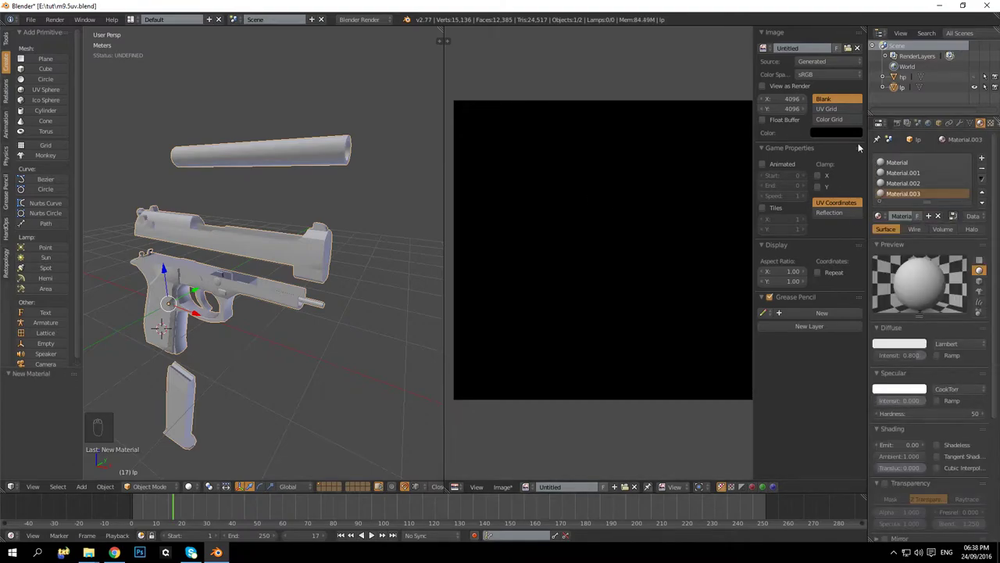
Step: Toggle into edit mode to check the UV layout, deselect, and return to object mode
middle_drag(310, 224, 279, 216)
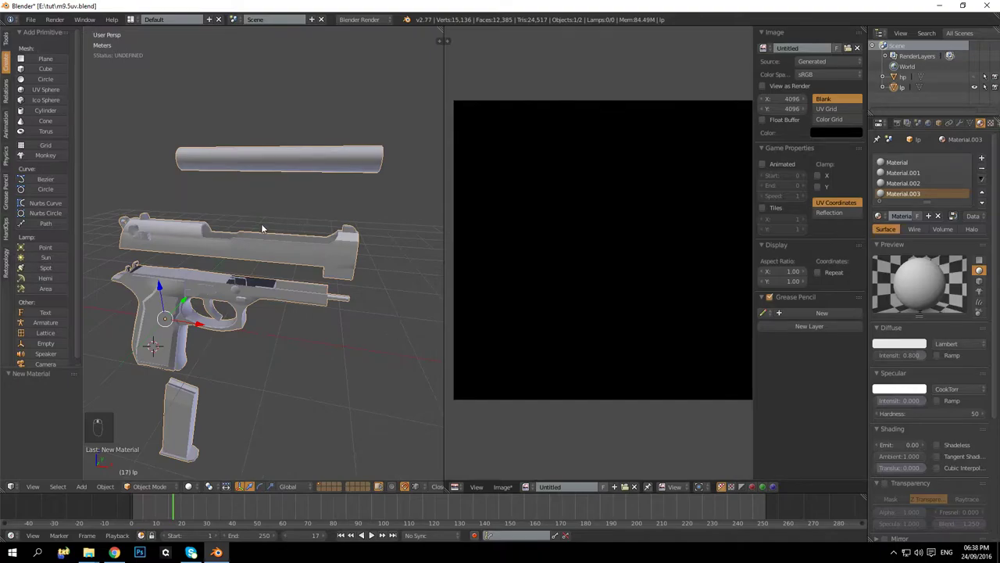
scroll(265, 235, up, 2)
middle_drag(273, 253, 258, 253)
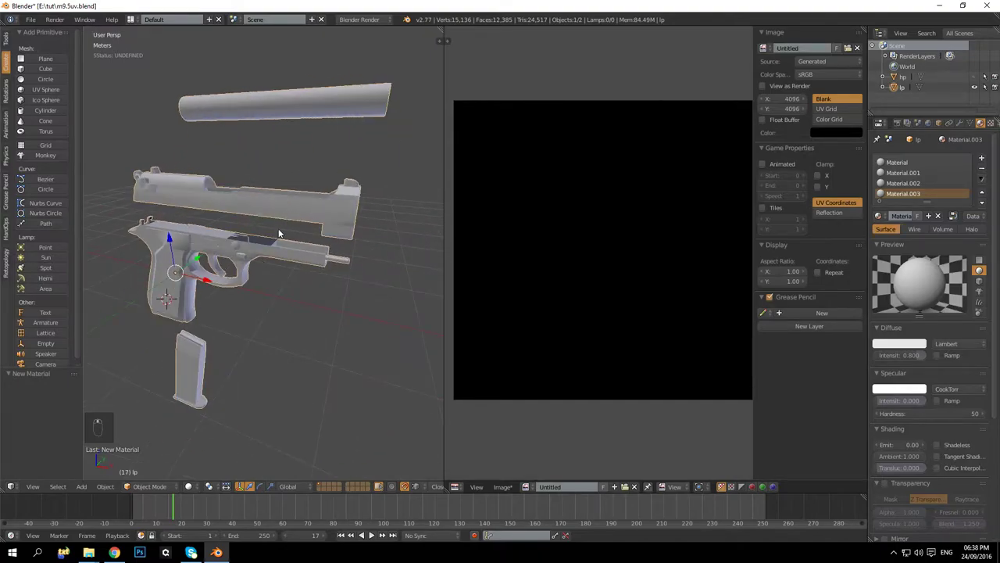
key(Tab)
key(a)
key(a)
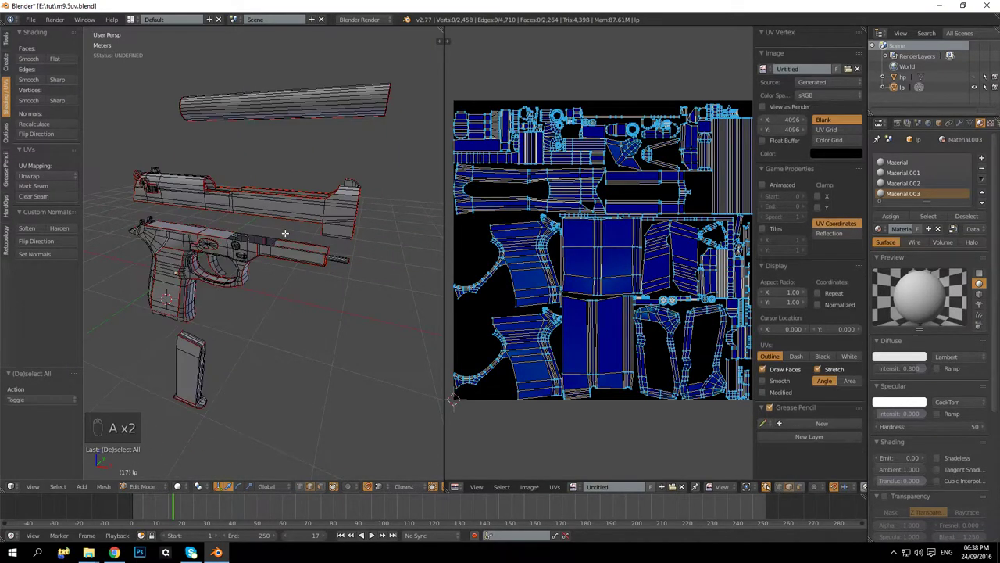
key(Tab)
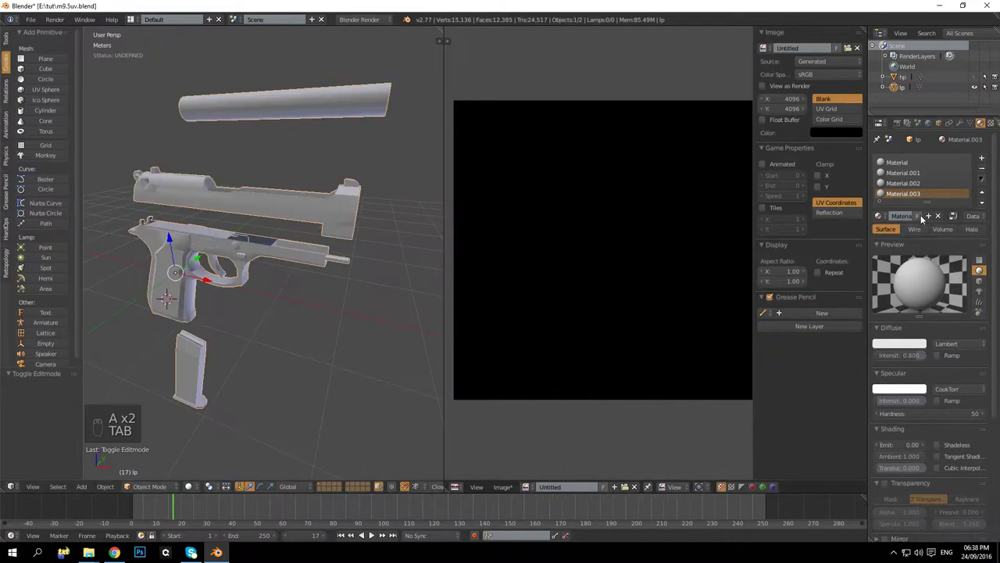
Step: Set the first material's diffuse colour to blue and Material.001's to cyan
click(897, 162)
click(900, 344)
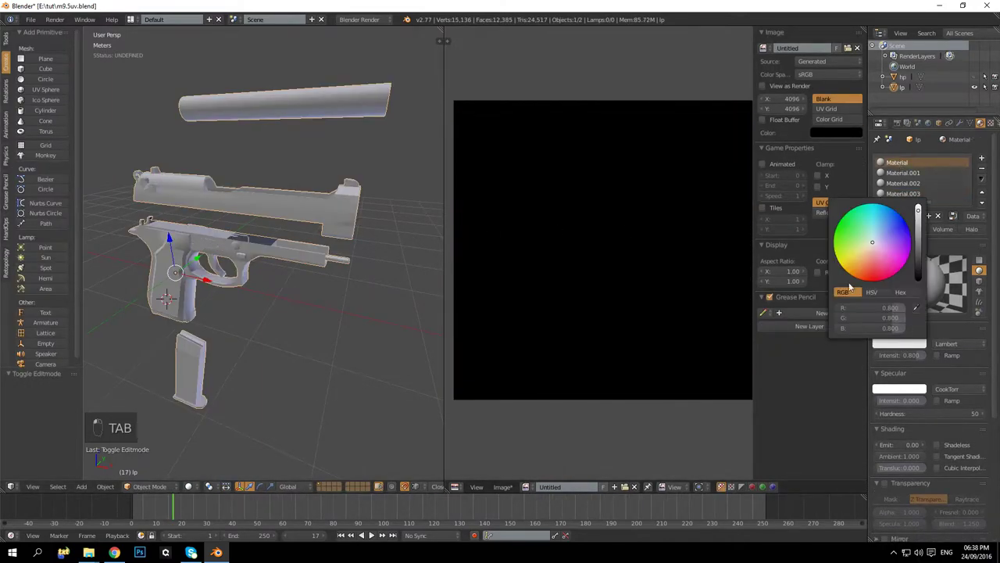
click(900, 344)
click(903, 241)
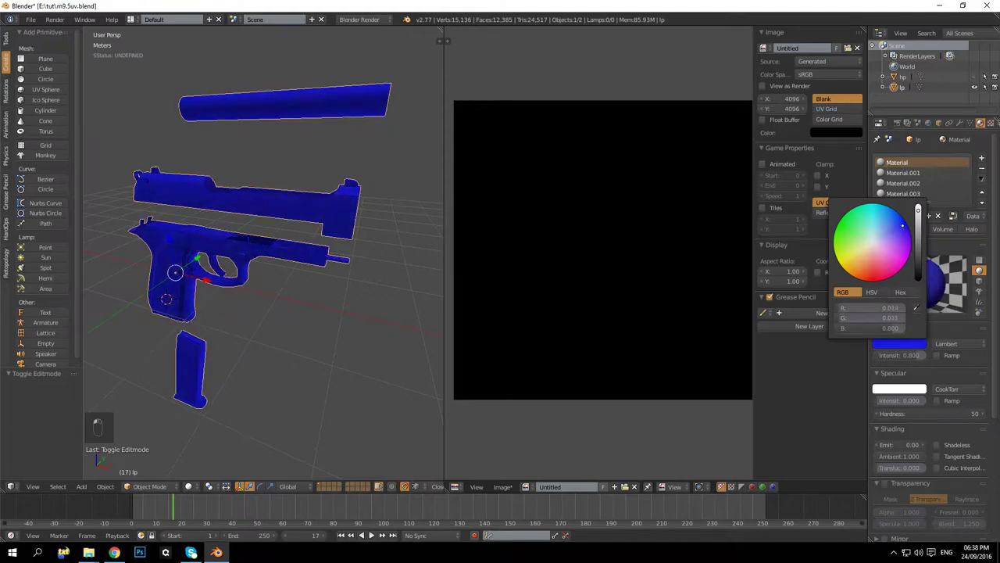
click(906, 173)
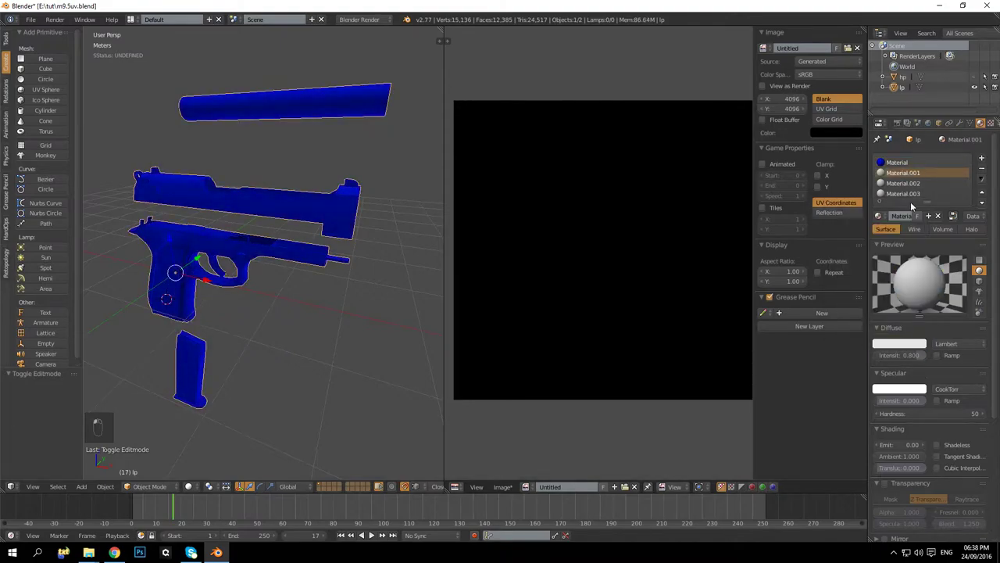
click(907, 347)
click(877, 225)
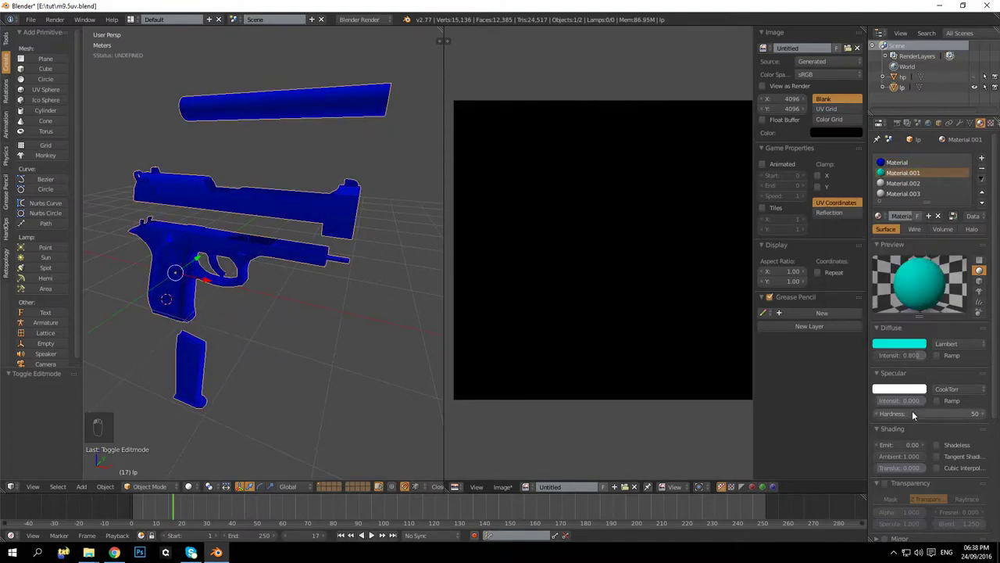
Step: Set Material.002's diffuse colour to green and Material.003's to red
click(903, 183)
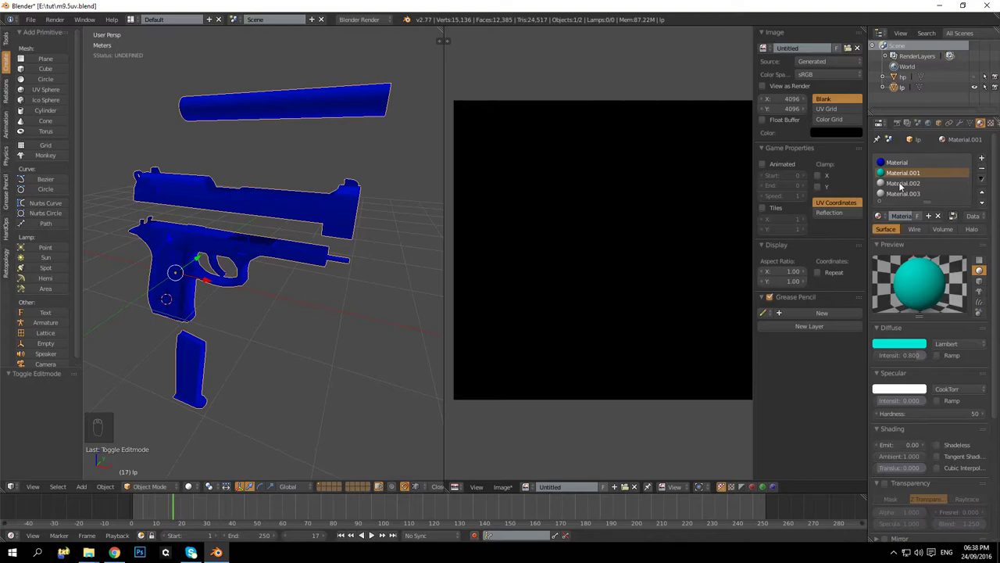
click(909, 347)
click(852, 244)
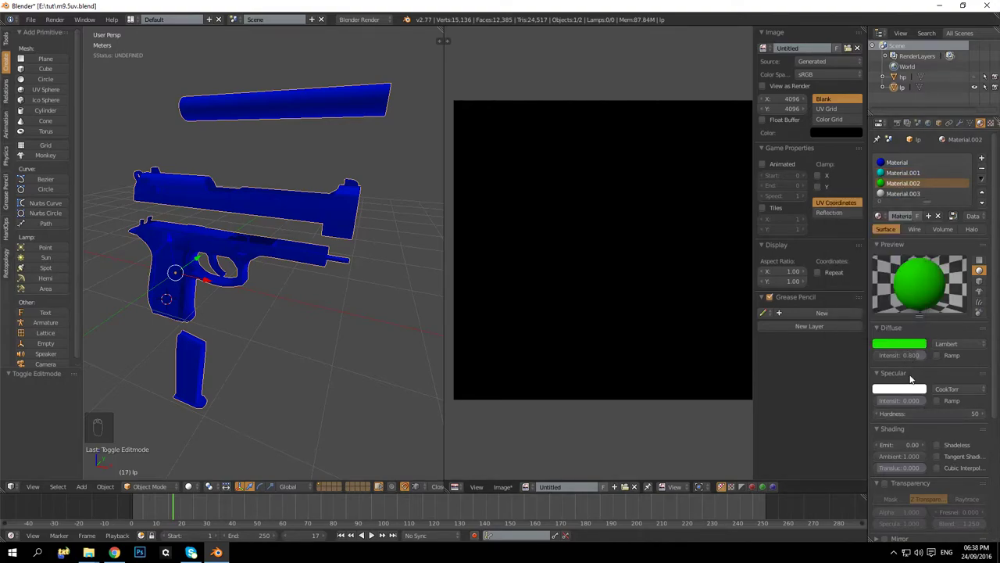
click(903, 193)
click(897, 349)
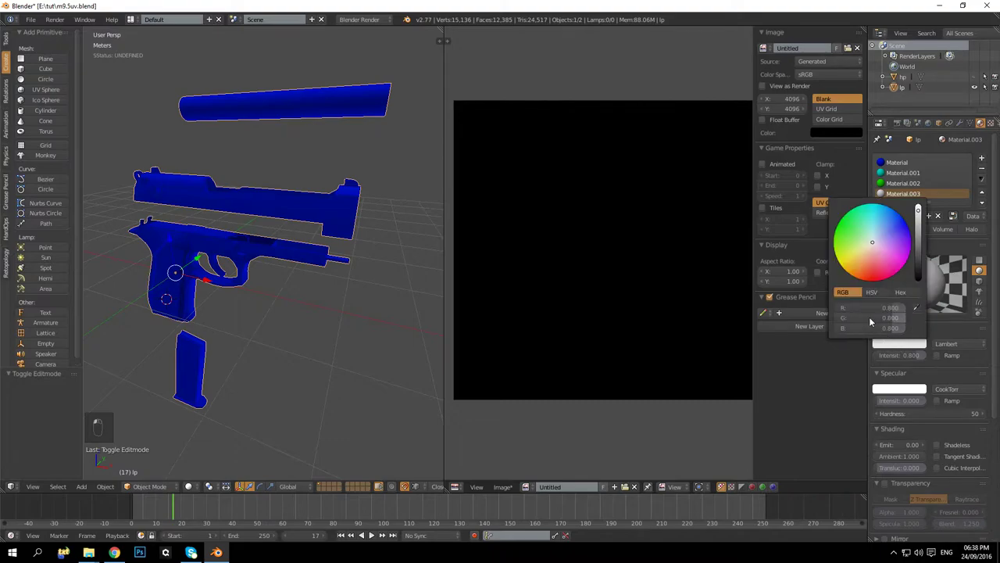
click(877, 279)
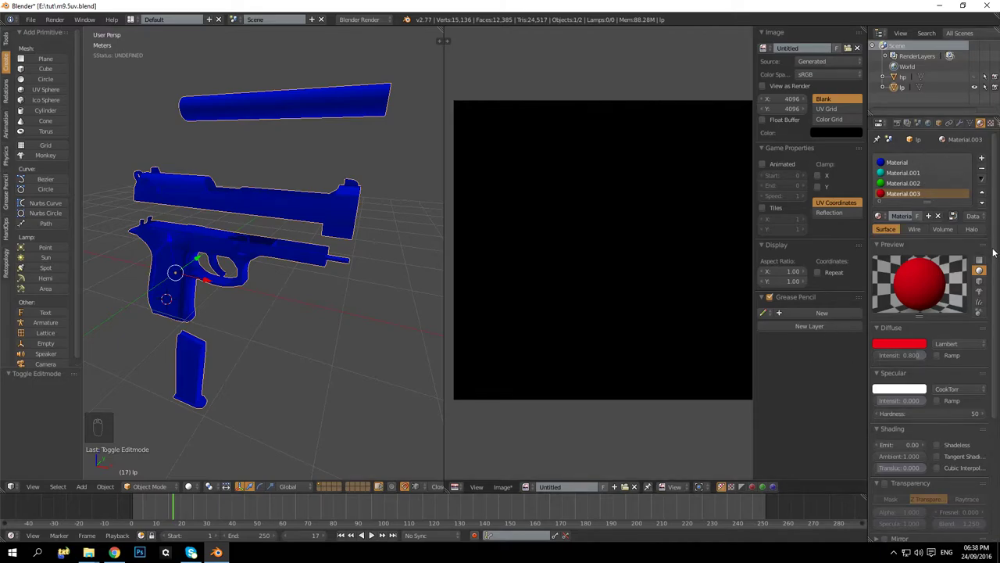
Step: Check the blue and cyan materials and leave Material.001 as the active slot
click(899, 173)
click(896, 164)
click(903, 173)
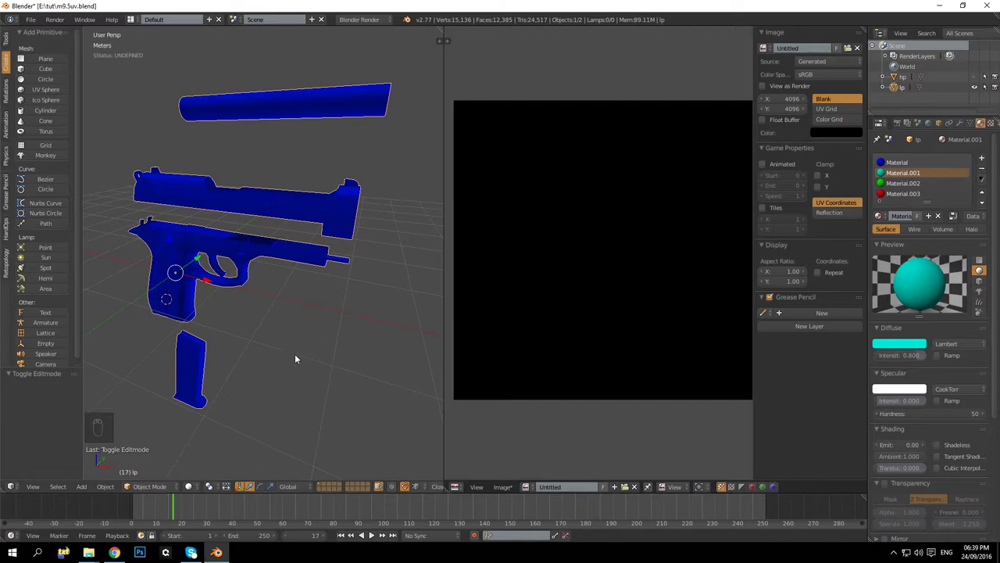
middle_drag(366, 274, 342, 296)
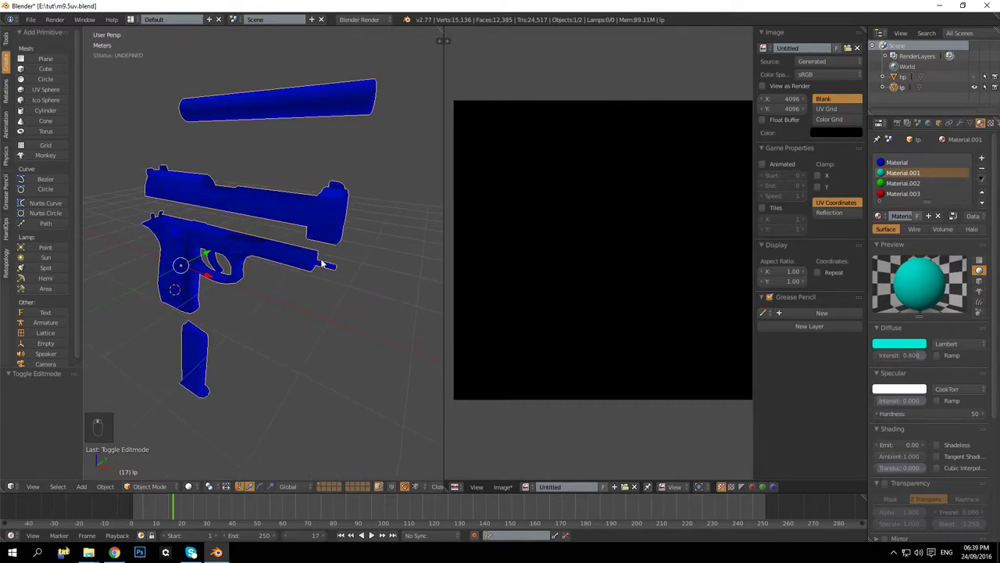
middle_drag(323, 264, 298, 281)
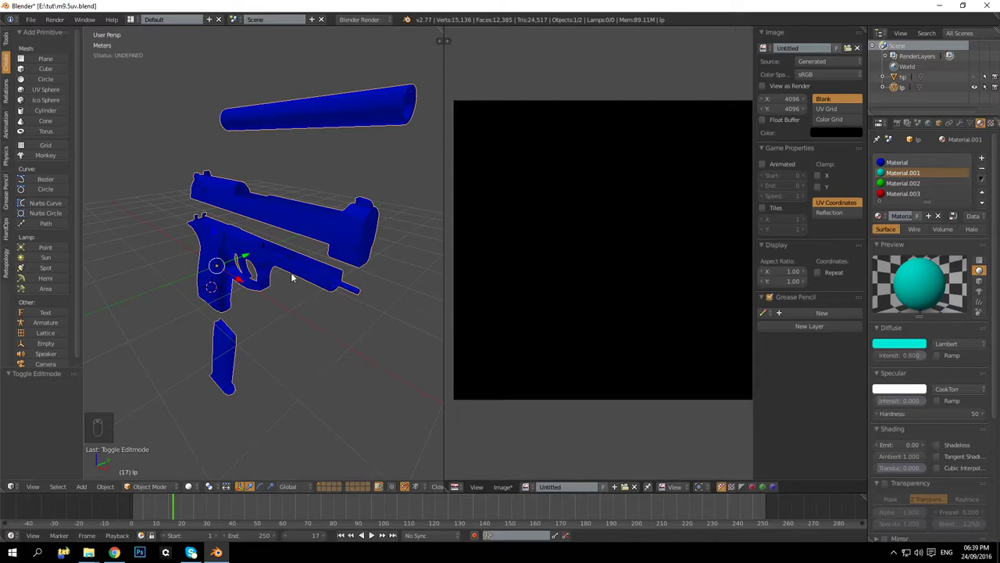
Step: Select the slide's linked faces, grow the selection, assign cyan Material.001, then deselect
key(Tab)
scroll(339, 312, up, 5)
middle_drag(339, 313, 324, 295)
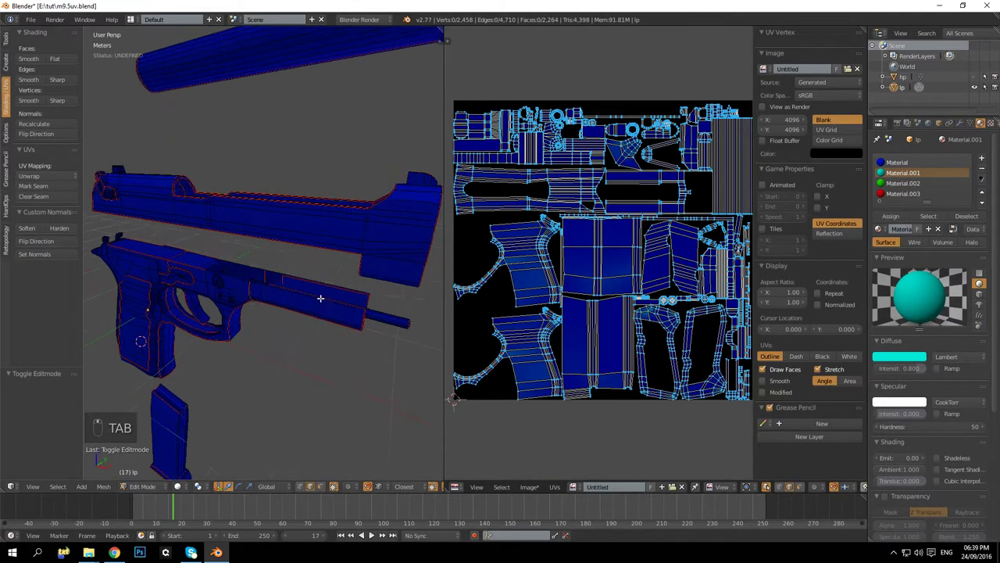
key(a)
key(a)
key(a)
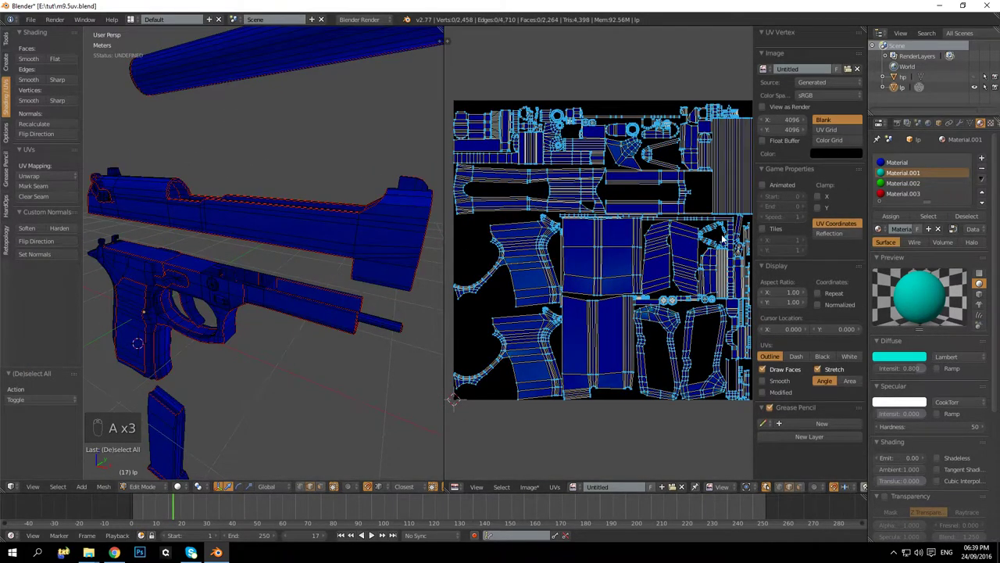
middle_drag(279, 215, 286, 234)
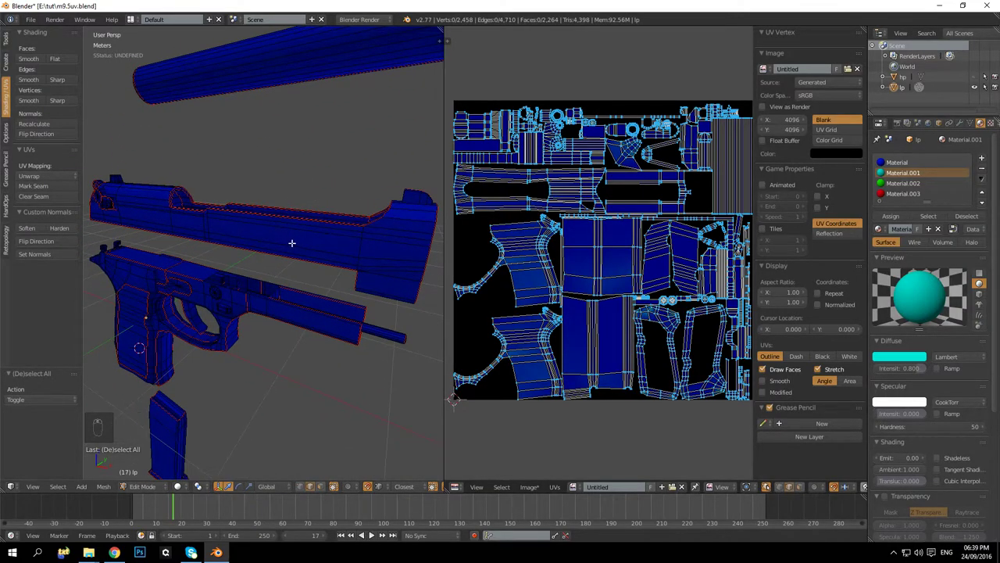
key(l)
key(ctrl+KP_Add)
key(ctrl+KP_Add)
key(ctrl+KP_Add)
key(ctrl+KP_Add)
key(ctrl+KP_Add)
key(ctrl+KP_Add)
key(ctrl+KP_Add)
key(ctrl+KP_Add)
key(ctrl+KP_Add)
key(ctrl+KP_Add)
key(ctrl+KP_Add)
key(ctrl+KP_Add)
key(ctrl+KP_Add)
key(ctrl+KP_Add)
key(ctrl+KP_Add)
key(ctrl+KP_Add)
key(ctrl+KP_Add)
key(ctrl+KP_Add)
key(ctrl+KP_Add)
key(ctrl+KP_Add)
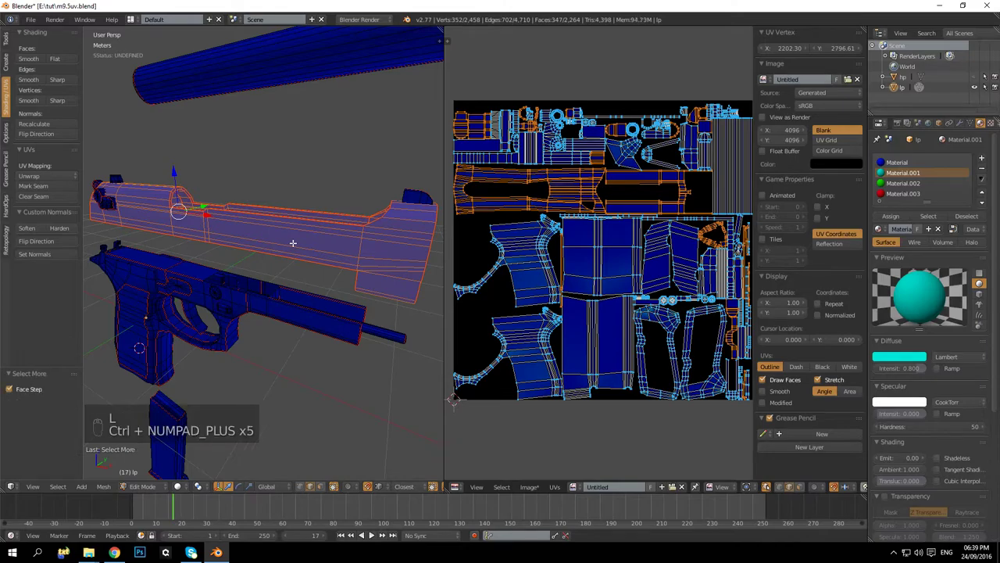
middle_drag(278, 256, 178, 242)
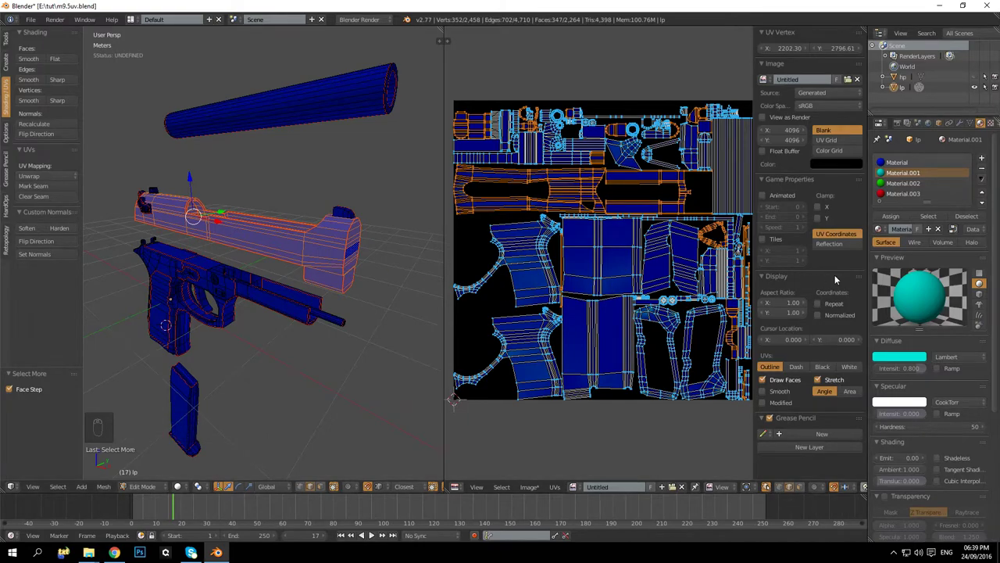
click(897, 218)
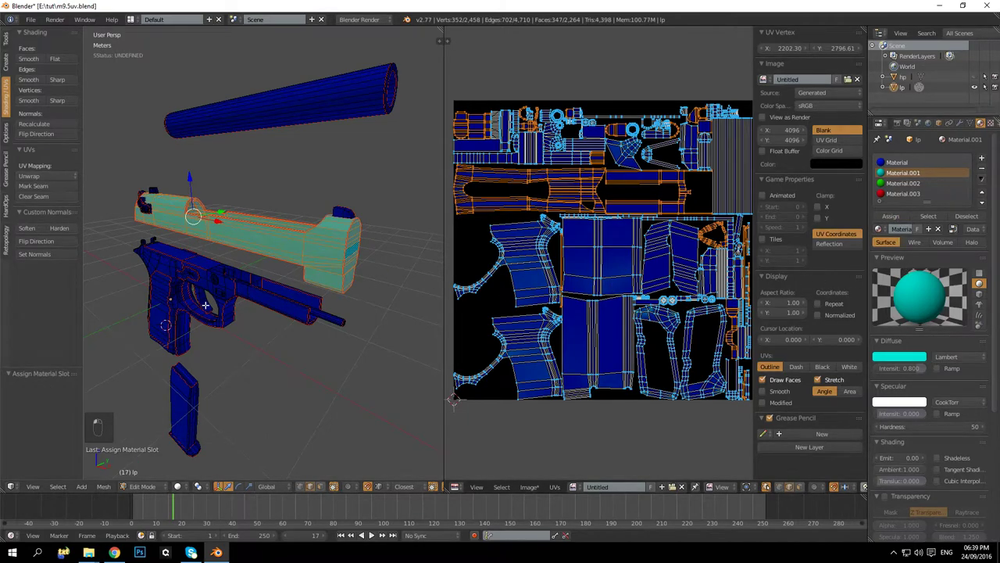
middle_drag(293, 298, 263, 293)
key(a)
middle_drag(351, 151, 306, 165)
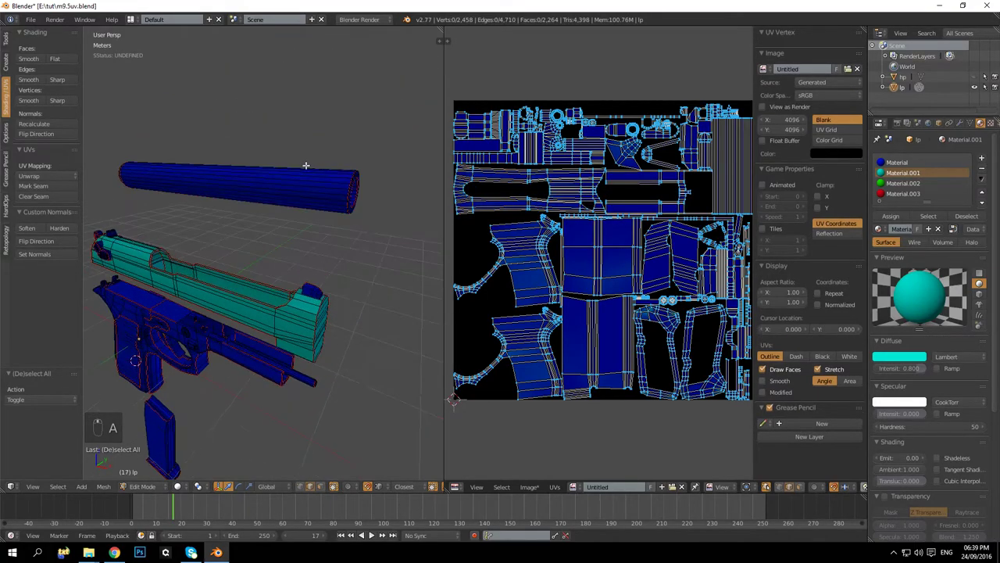
Step: Select the top cylinder's linked faces, grow them twice, and assign green Material.002
key(l)
key(ctrl+KP_Add)
key(ctrl+KP_Add)
key(ctrl+KP_Add)
key(ctrl+KP_Add)
key(ctrl+KP_Add)
key(ctrl+KP_Add)
key(ctrl+KP_Add)
key(ctrl+KP_Add)
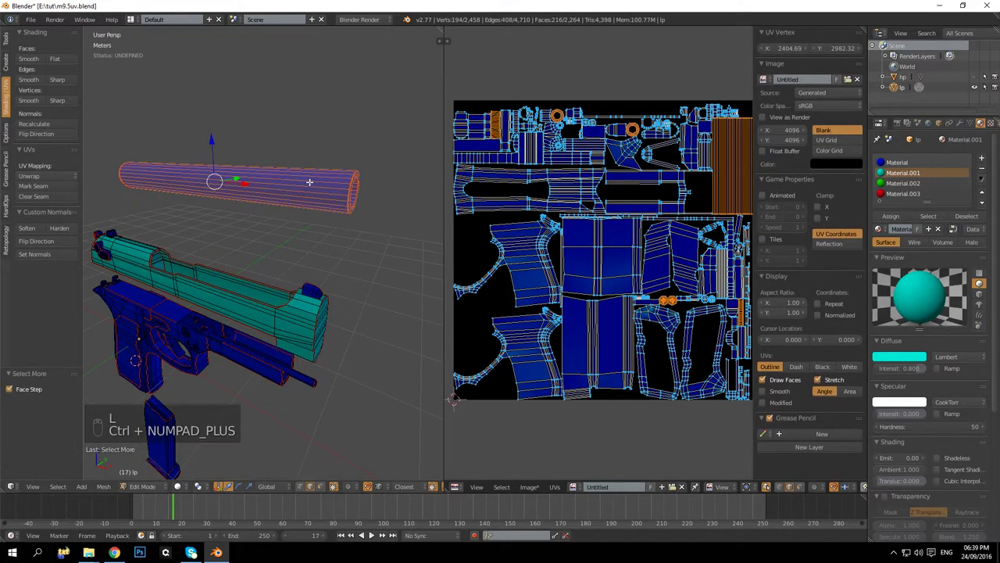
key(ctrl+KP_Add)
key(ctrl+KP_Add)
key(ctrl+KP_Add)
key(ctrl+KP_Add)
key(ctrl+KP_Add)
key(ctrl+KP_Add)
key(ctrl+KP_Add)
key(ctrl+KP_Add)
key(ctrl+KP_Add)
key(ctrl+KP_Add)
key(ctrl+KP_Add)
key(ctrl+KP_Add)
key(ctrl+KP_Add)
middle_drag(278, 296, 491, 224)
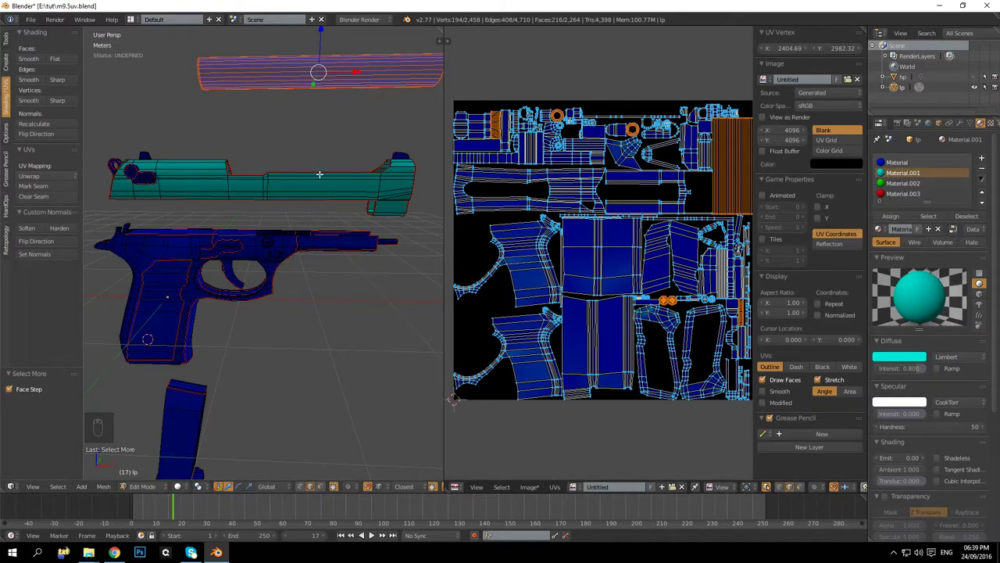
middle_drag(319, 168, 314, 170)
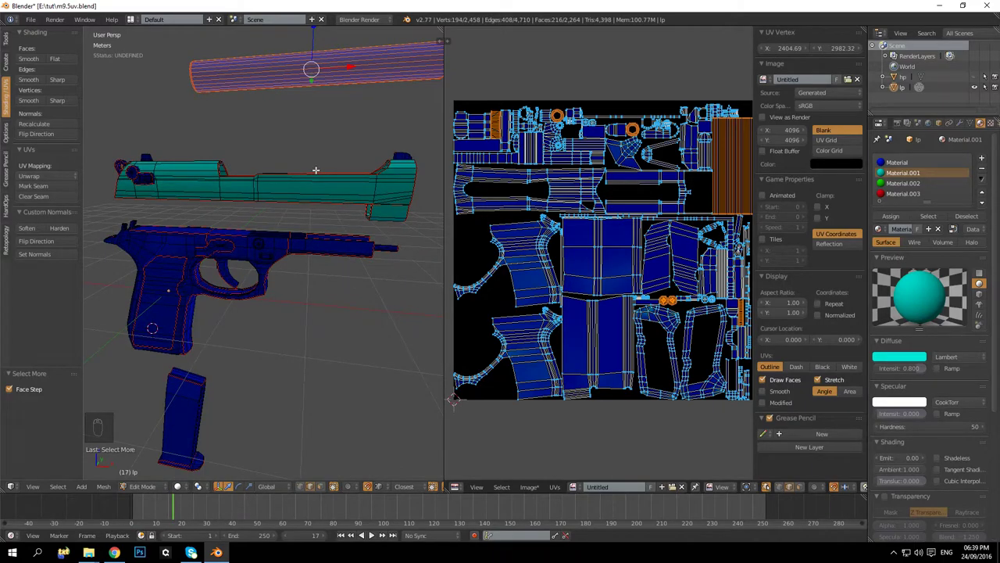
middle_drag(316, 170, 249, 180)
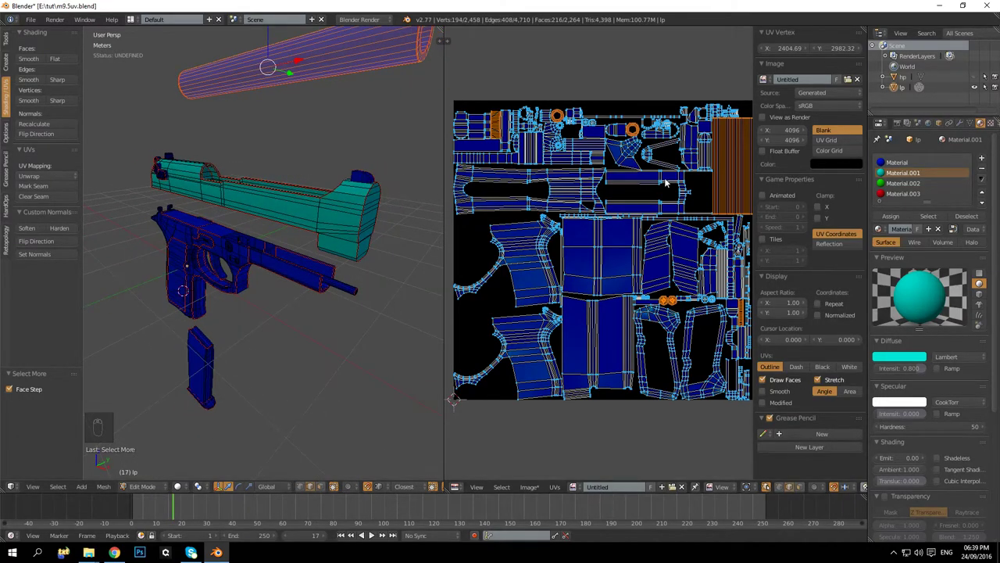
click(905, 193)
click(900, 183)
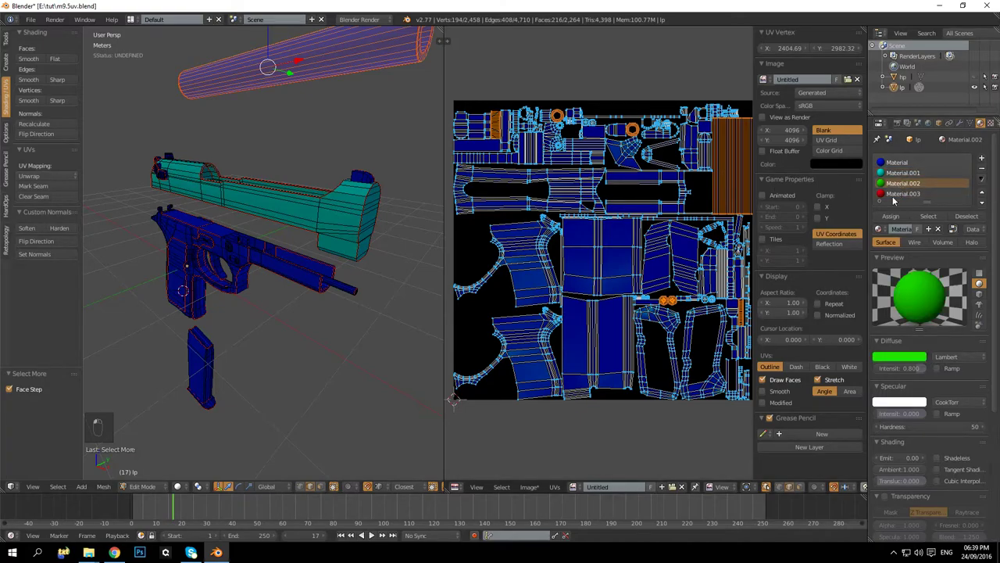
click(891, 215)
middle_drag(184, 218, 281, 212)
Step: Select and grow the frame faces, assign red Material.003, and return to object mode
key(a)
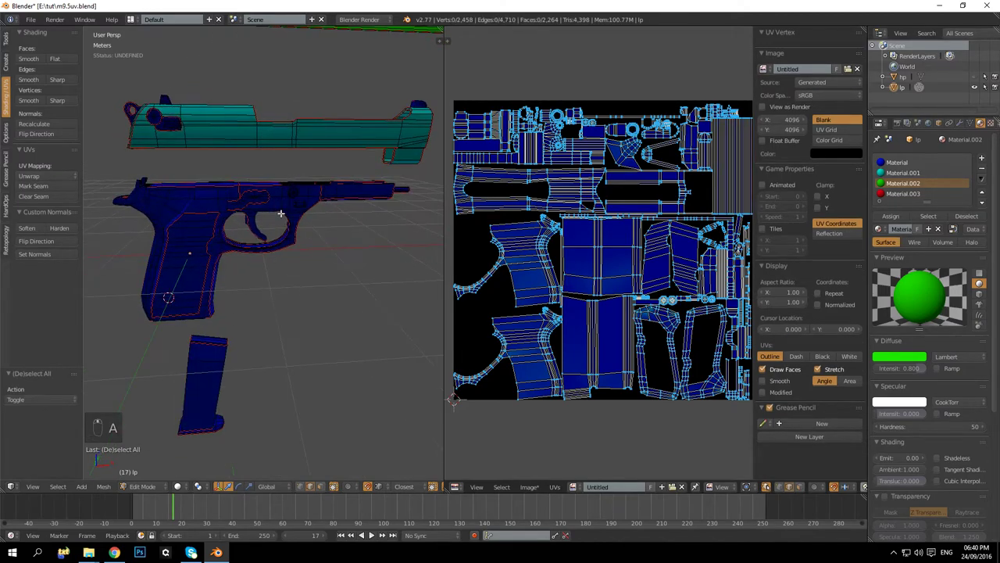
key(l)
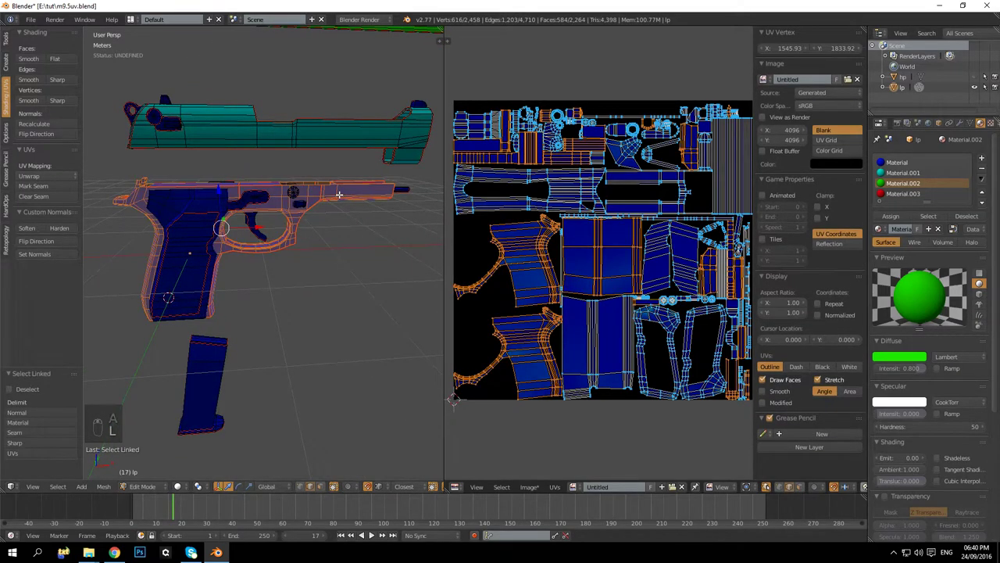
key(ctrl+KP_Add)
key(ctrl+KP_Add)
key(ctrl+KP_Add)
key(ctrl+KP_Add)
key(ctrl+KP_Add)
key(ctrl+KP_Add)
key(ctrl+KP_Add)
key(ctrl+KP_Add)
key(ctrl+KP_Add)
key(ctrl+KP_Add)
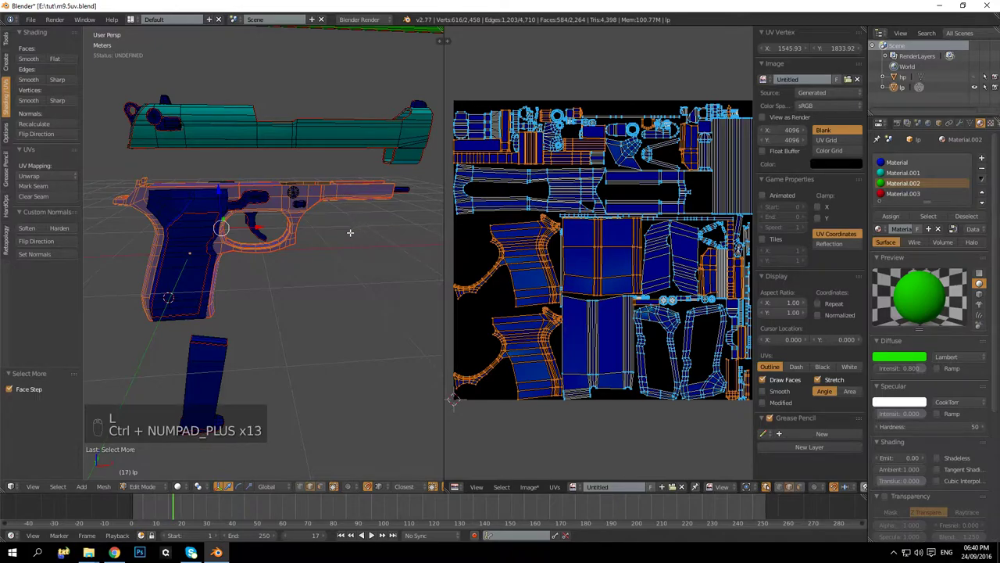
middle_drag(350, 232, 367, 230)
click(914, 194)
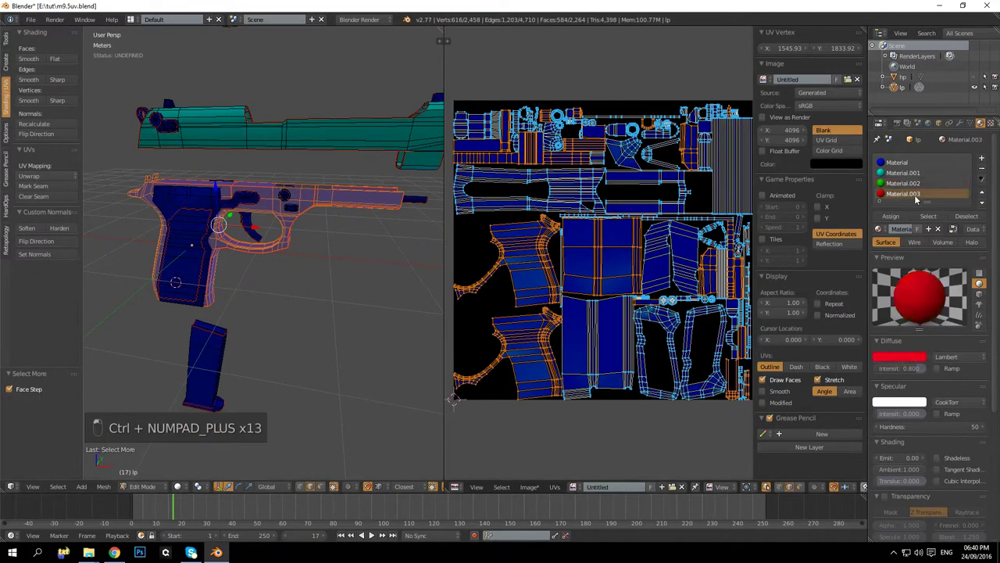
click(891, 215)
key(a)
key(Tab)
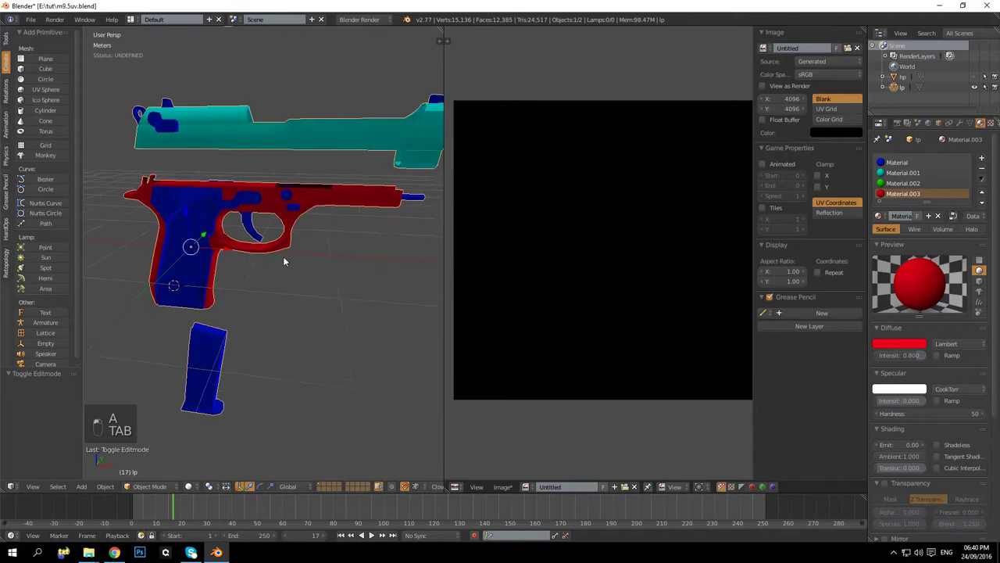
Step: Inspect the coloured pistol from the side, then re-enter edit mode
middle_drag(284, 262, 235, 235)
scroll(302, 255, up, 5)
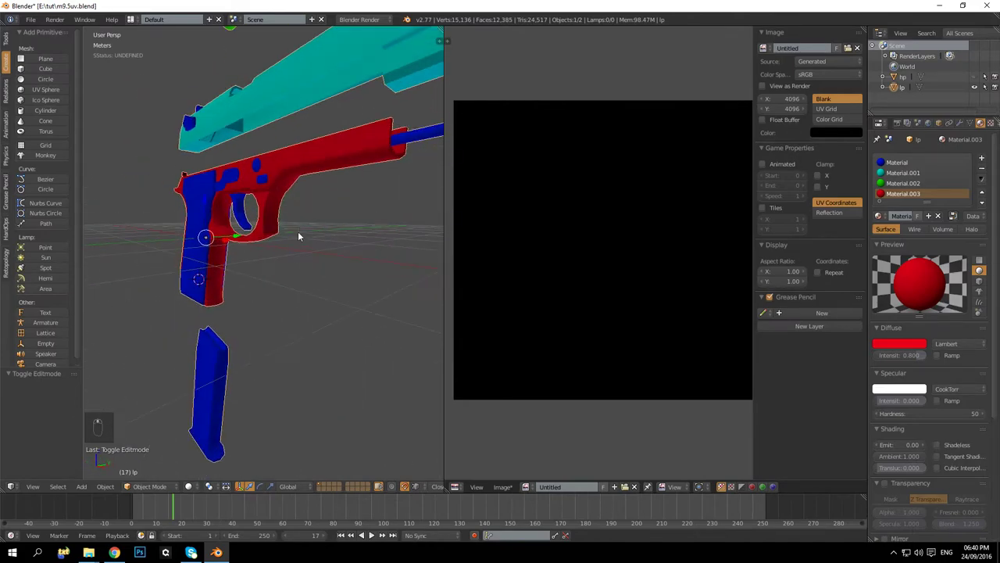
middle_drag(298, 232, 308, 304)
scroll(320, 274, up, 3)
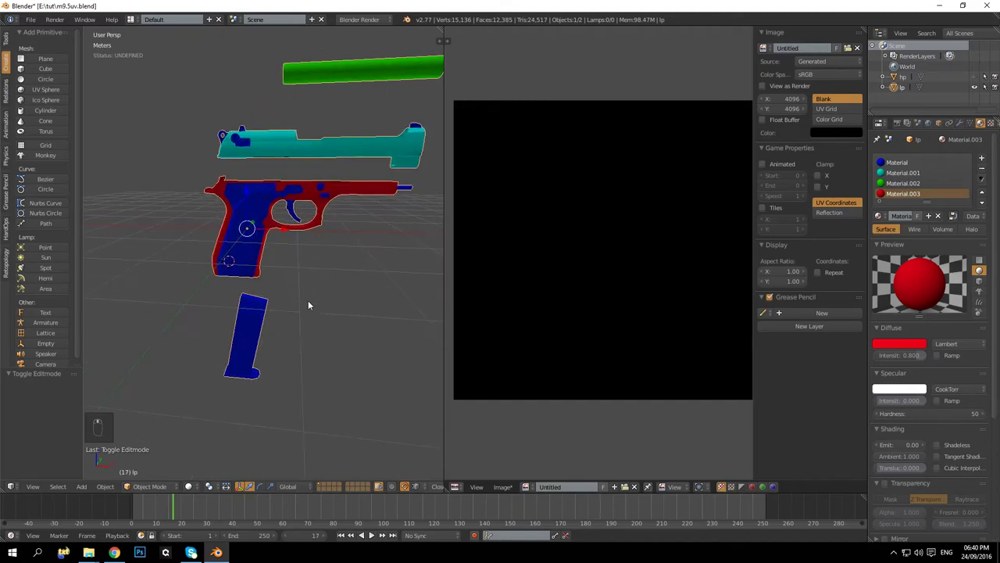
key(Tab)
Step: Select the linked magazine and grip faces and assign them red Material.003
key(l)
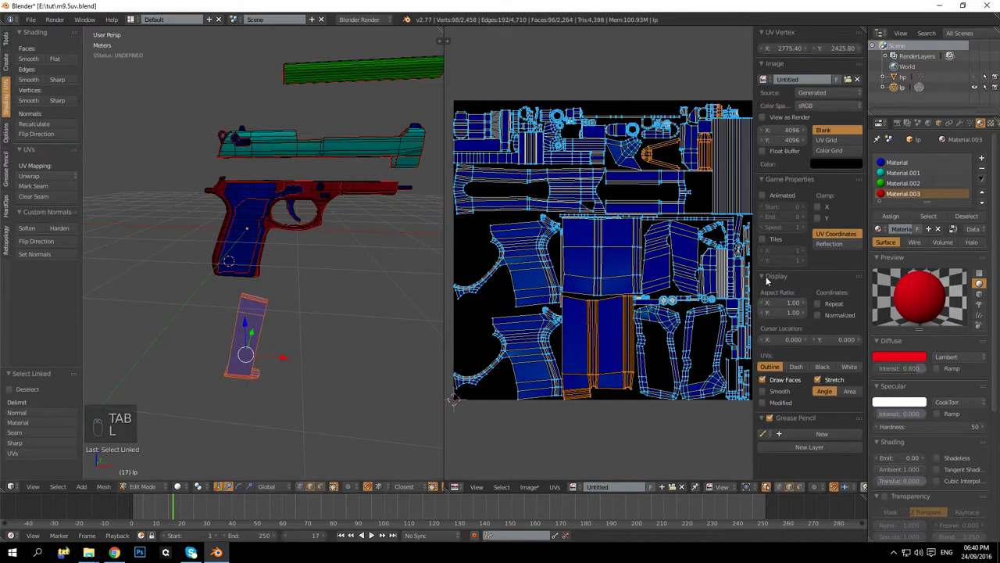
key(Tab)
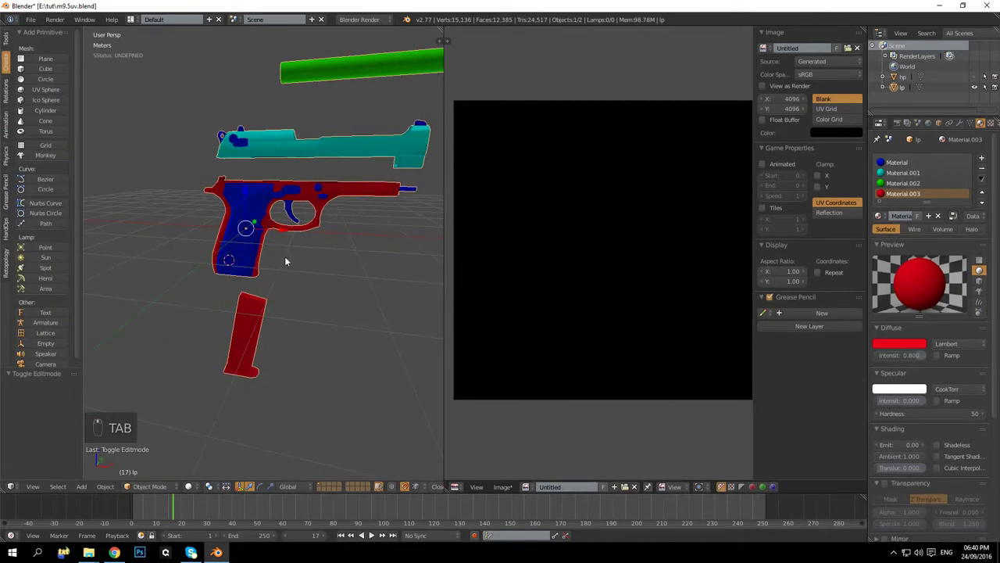
key(Tab)
scroll(274, 250, up, 4)
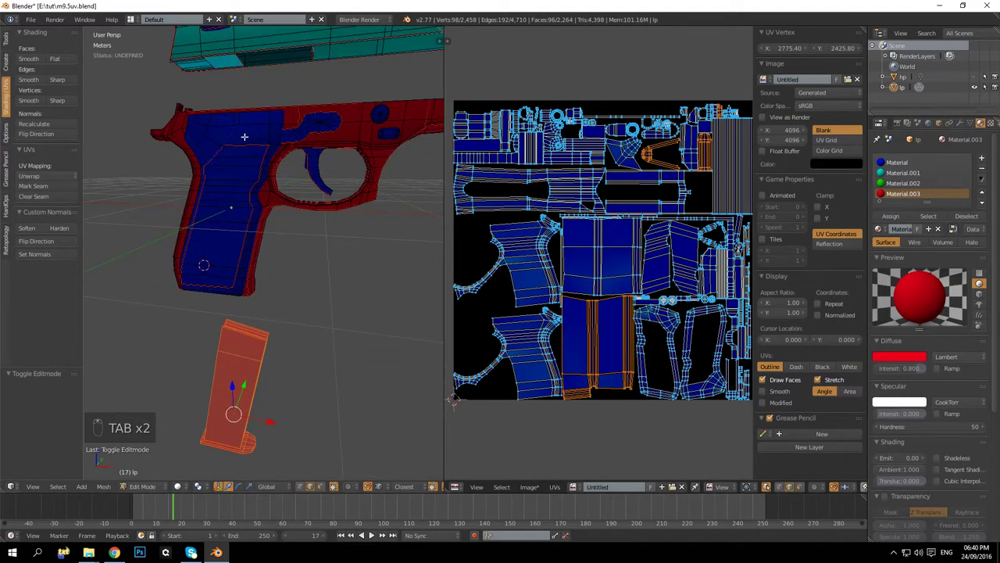
key(l)
middle_drag(244, 137, 302, 189)
key(l)
key(l)
key(l)
middle_drag(305, 142, 219, 161)
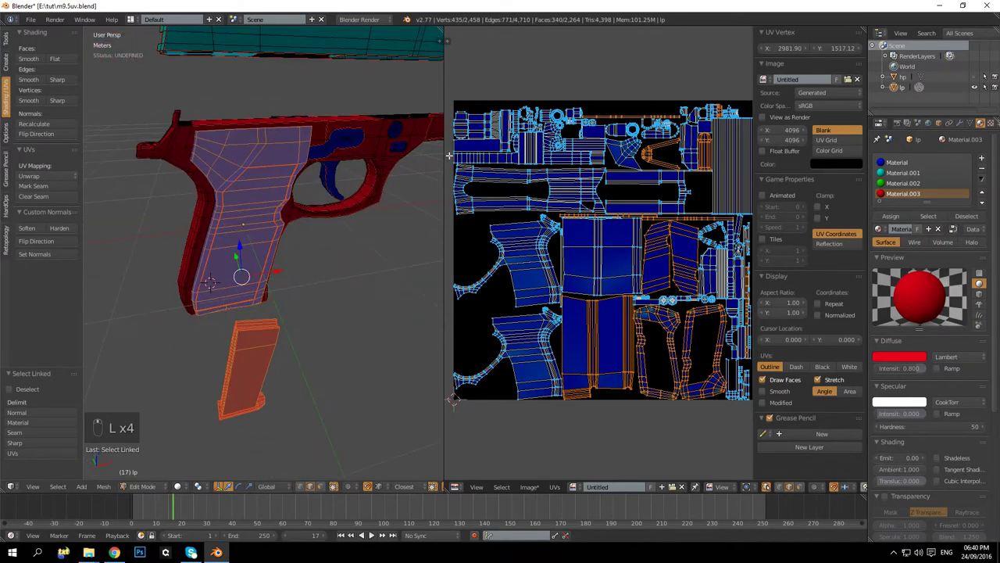
click(898, 219)
key(a)
scroll(349, 193, down, 5)
key(Tab)
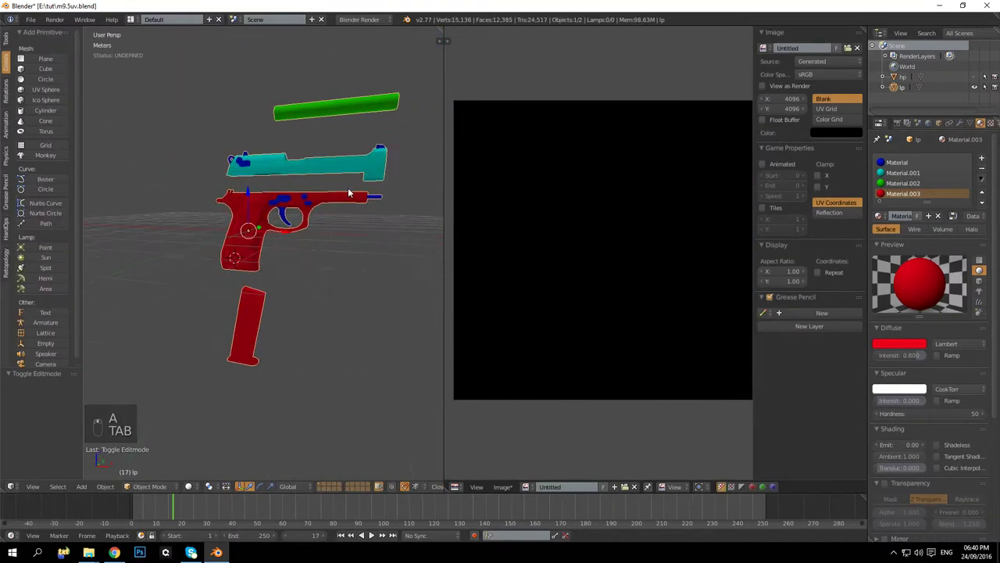
Step: Re-enter edit mode to show the UV layout and bring up the Render properties
middle_drag(349, 193, 264, 245)
key(Tab)
key(Tab)
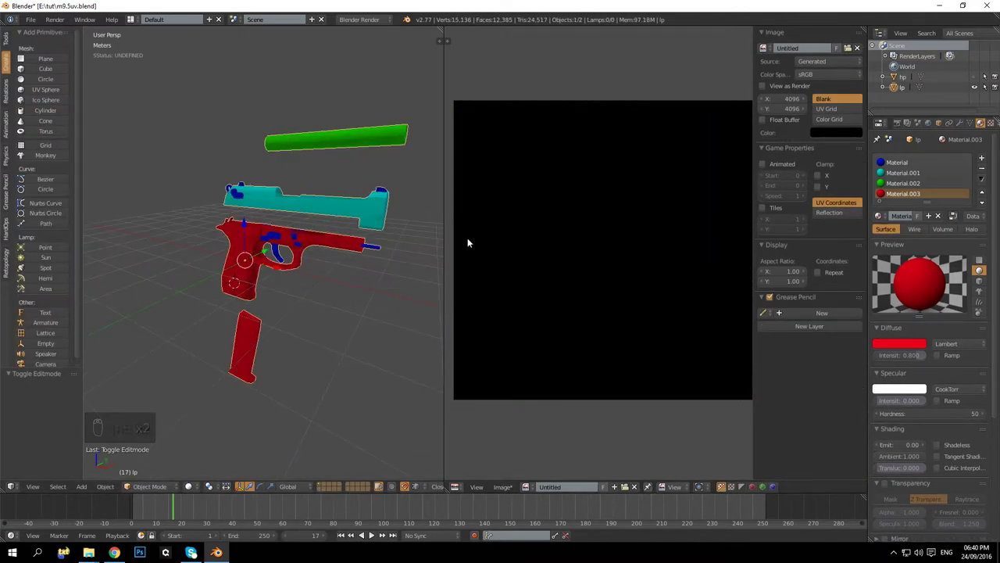
click(898, 123)
Step: Set Bake Mode to Textures and bake the material colours into the Untitled 4096 image
key(Tab)
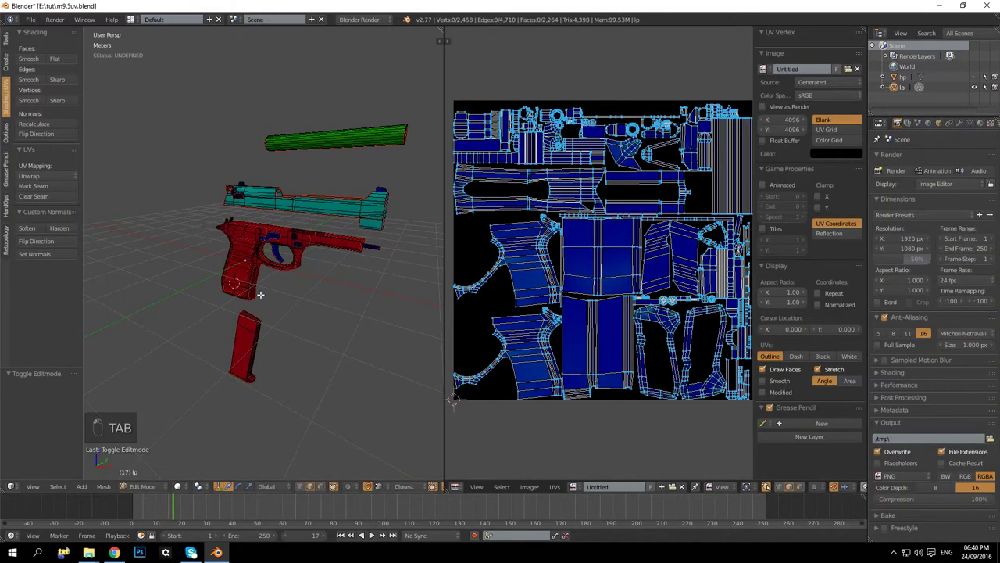
key(Tab)
key(Tab)
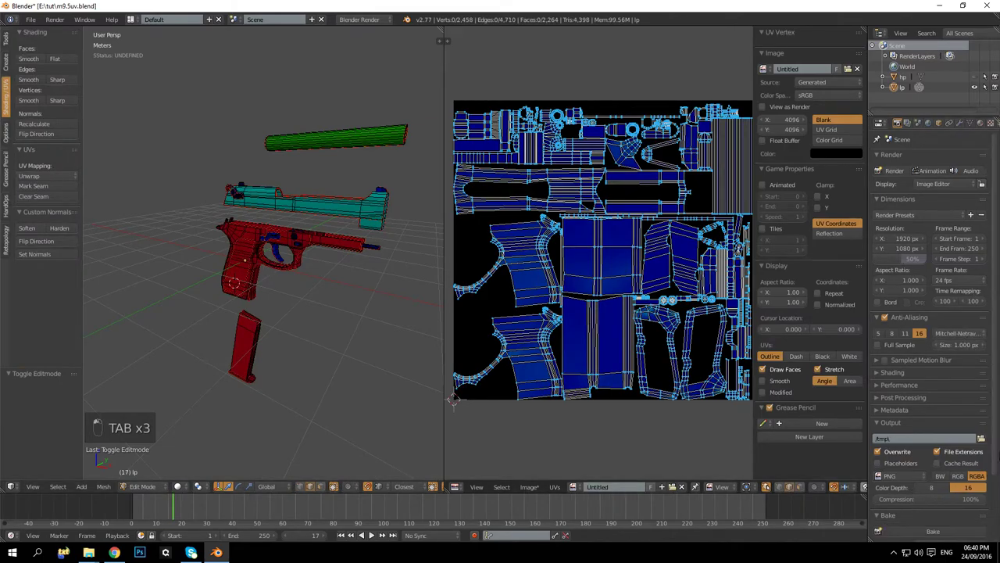
scroll(911, 523, down, 2)
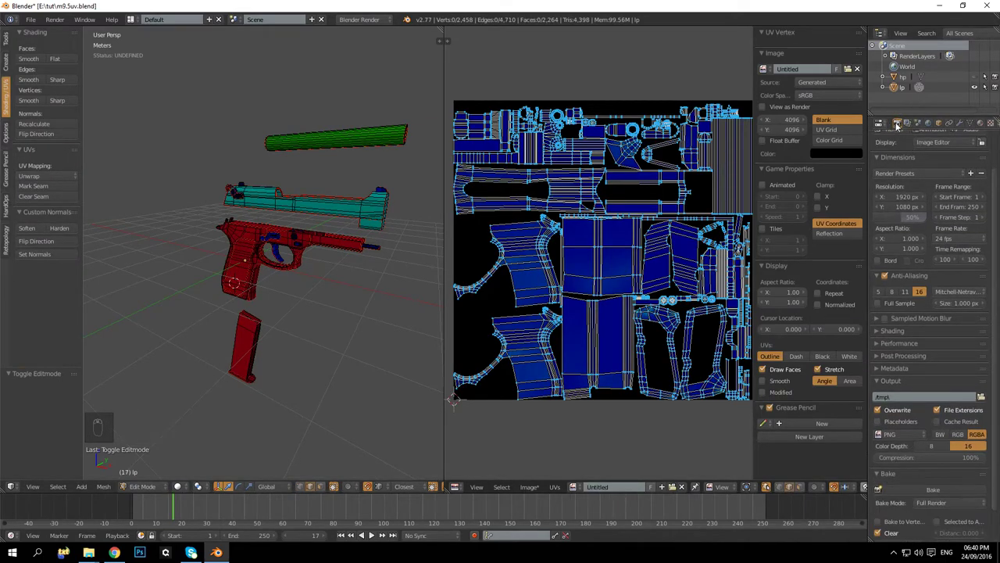
scroll(934, 335, down, 2)
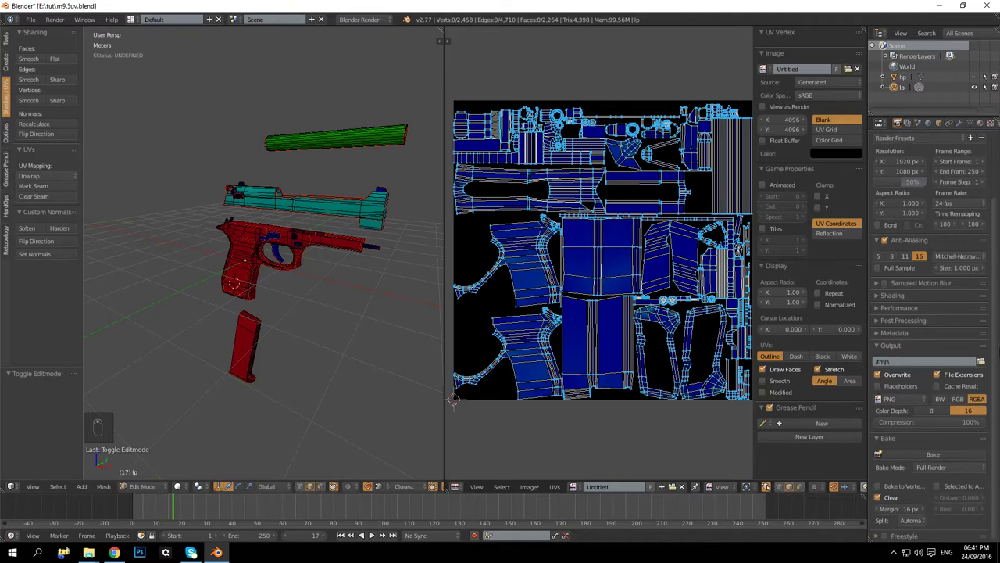
click(936, 468)
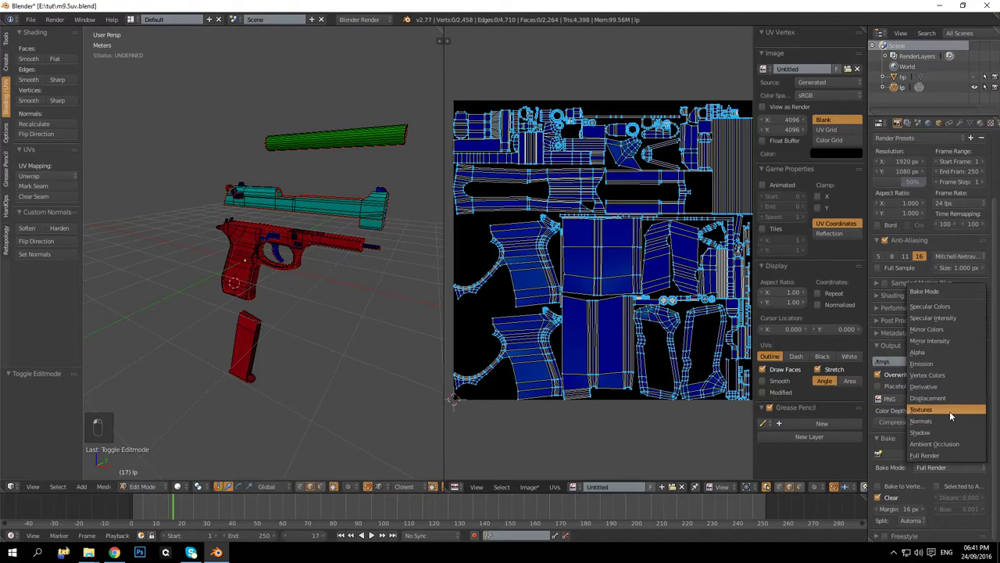
click(949, 411)
click(946, 453)
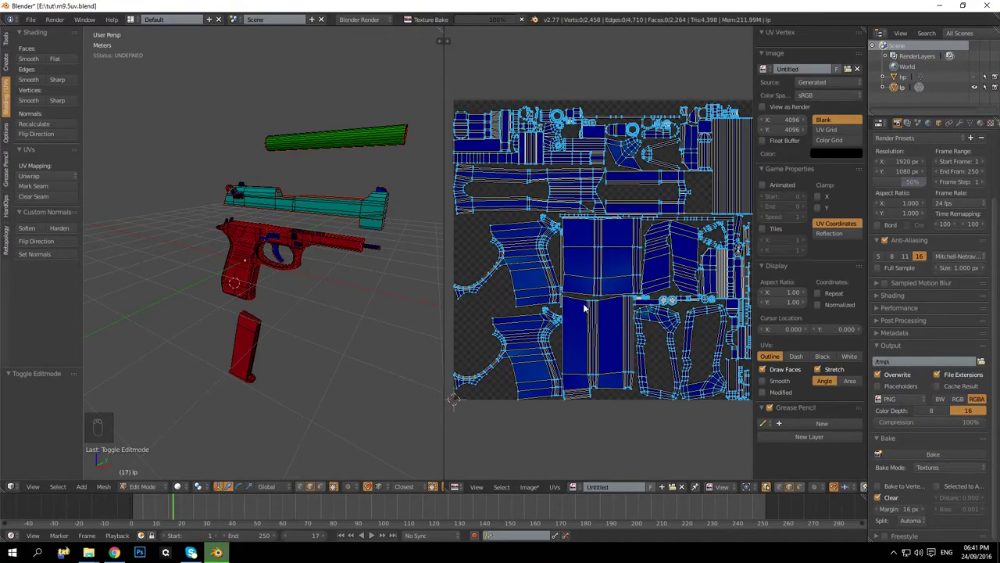
middle_drag(607, 308, 608, 314)
scroll(608, 316, up, 2)
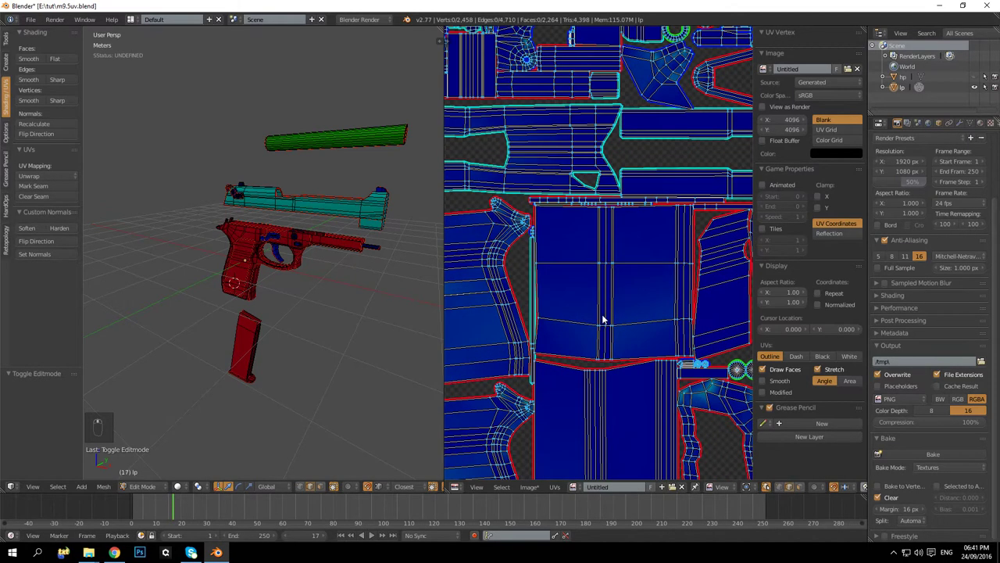
key(Tab)
scroll(597, 315, down, 1)
Step: Re-enter edit mode so the pistol's UV layout overlays the baked ID map
middle_drag(597, 314, 610, 268)
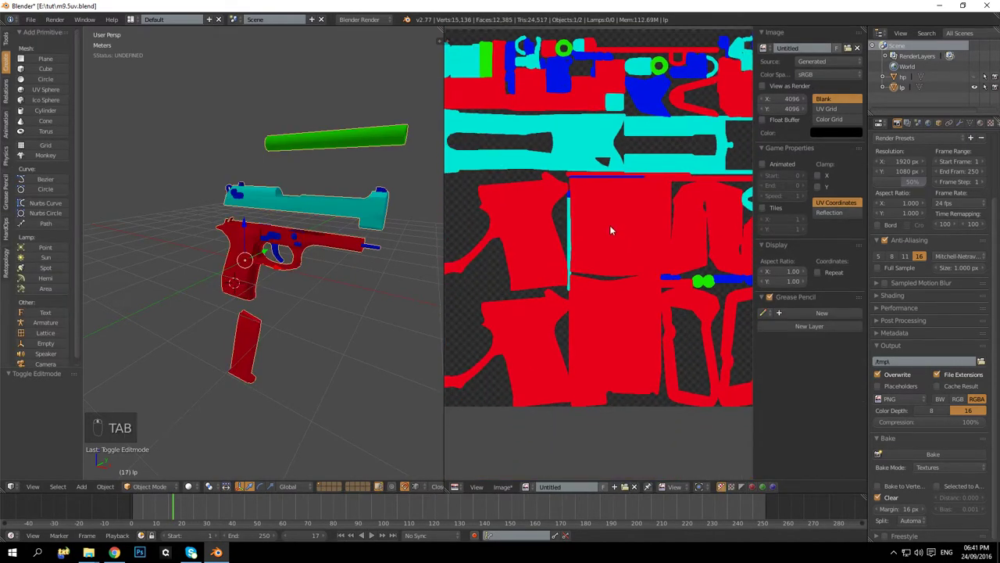
mouse_move(284, 295)
middle_down()
mouse_move(290, 306)
mouse_move(156, 301)
mouse_move(310, 288)
mouse_move(358, 296)
mouse_move(298, 307)
middle_up()
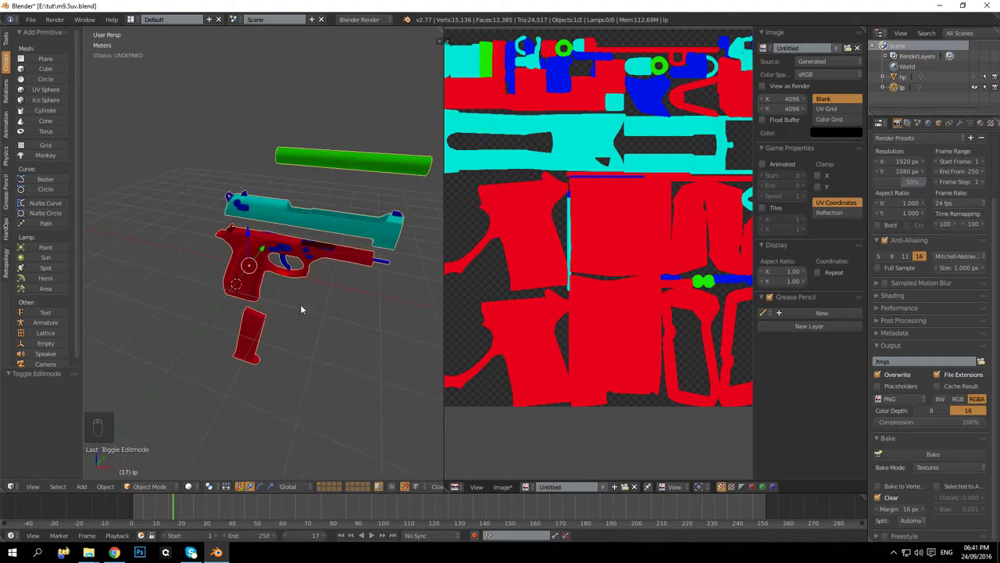
middle_drag(549, 304, 546, 332)
middle_drag(329, 297, 345, 300)
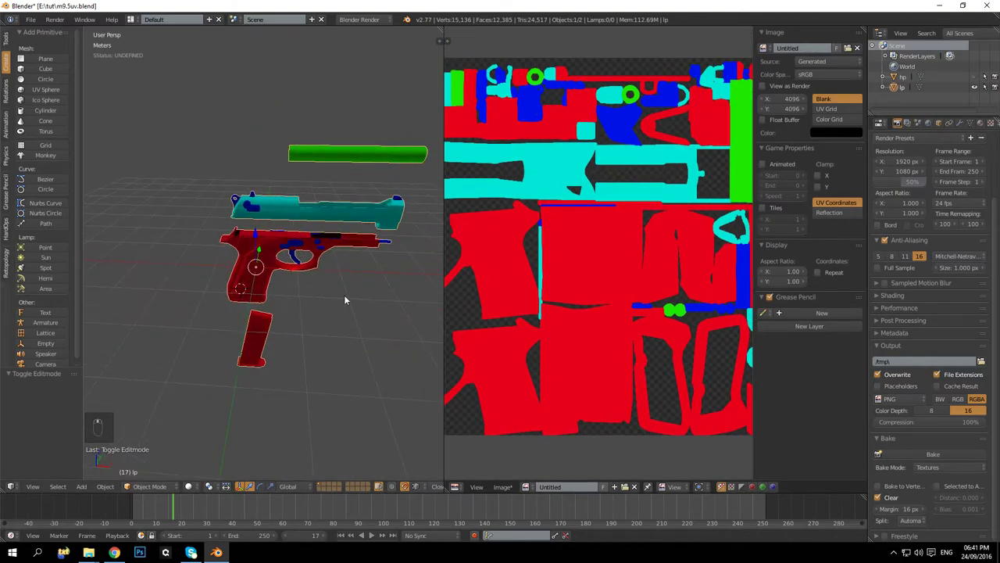
middle_drag(272, 290, 243, 278)
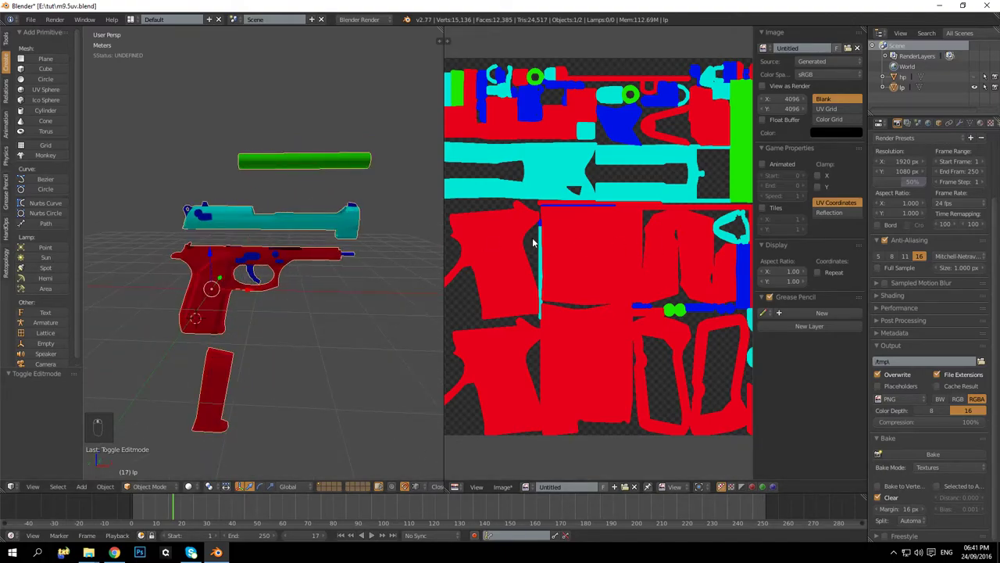
key(Tab)
Step: Back in Object Mode, delete all four material slots so the pistol turns plain grey
click(991, 123)
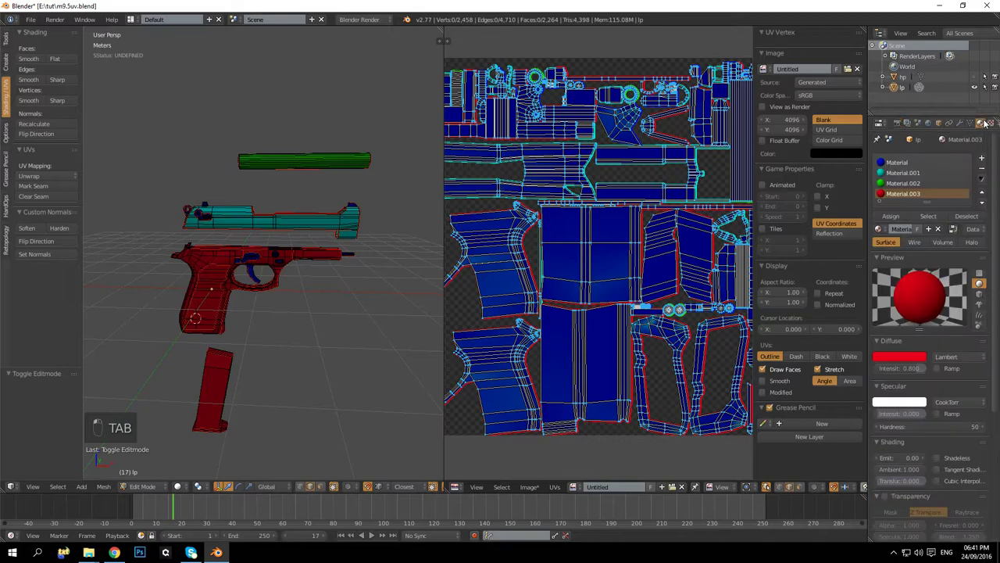
scroll(495, 201, up, 1)
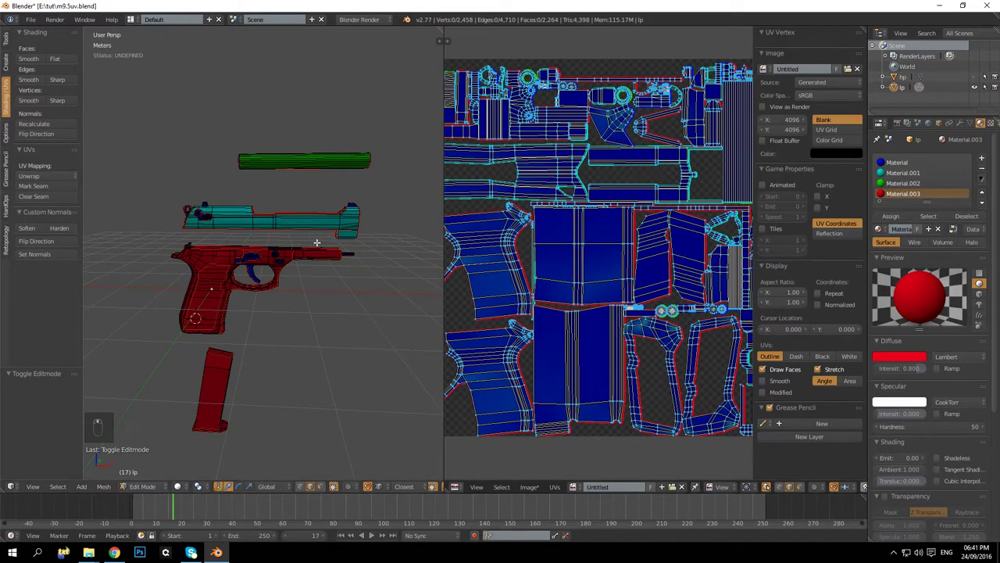
key(Tab)
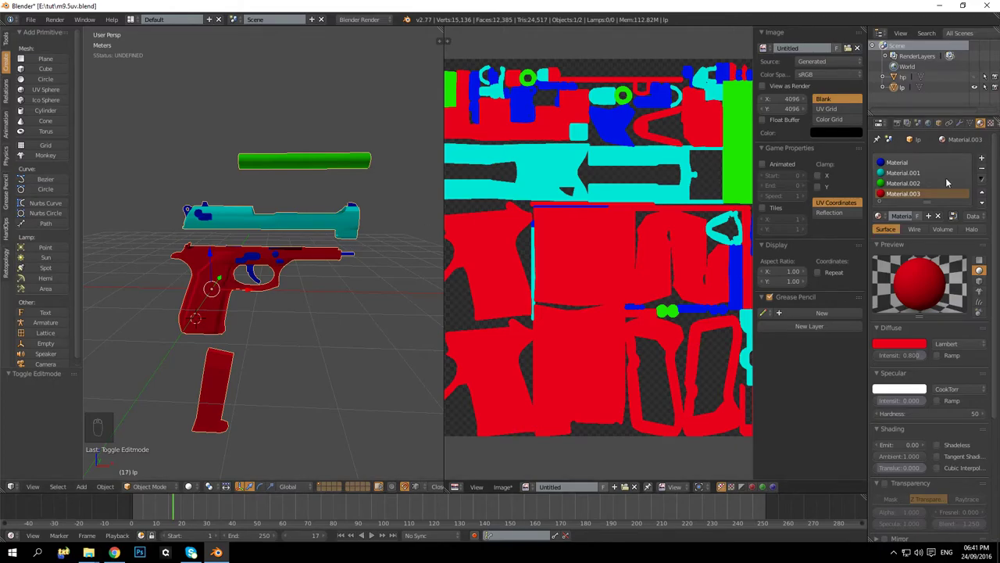
click(982, 168)
click(981, 168)
click(982, 168)
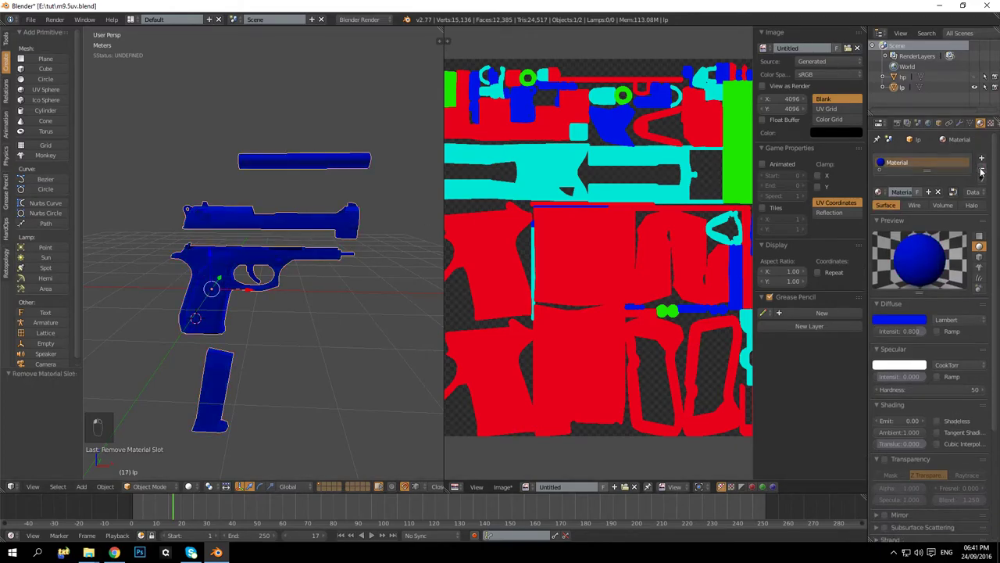
click(981, 168)
middle_drag(336, 280, 220, 276)
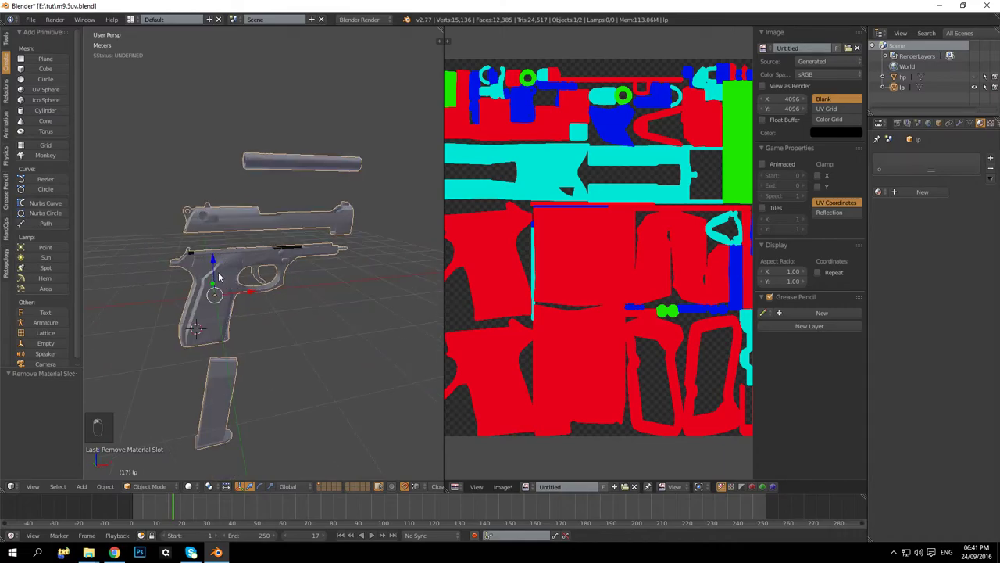
scroll(571, 240, down, 1)
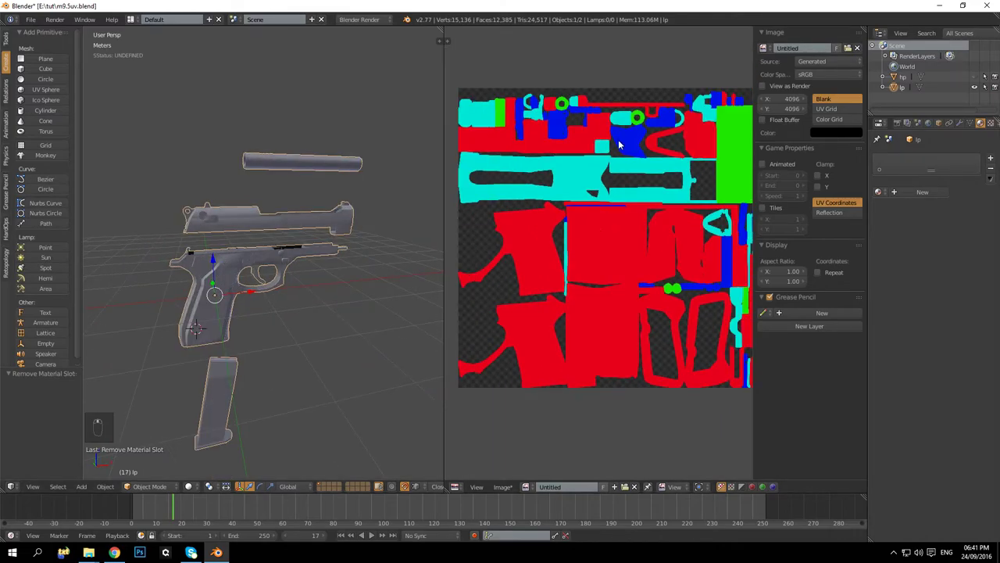
middle_drag(543, 259, 557, 233)
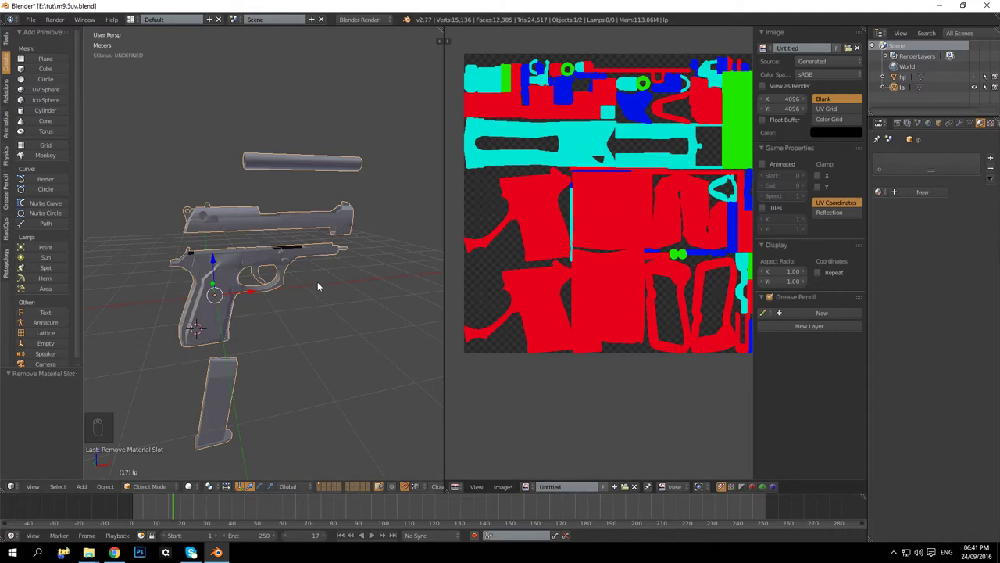
middle_drag(600, 200, 558, 243)
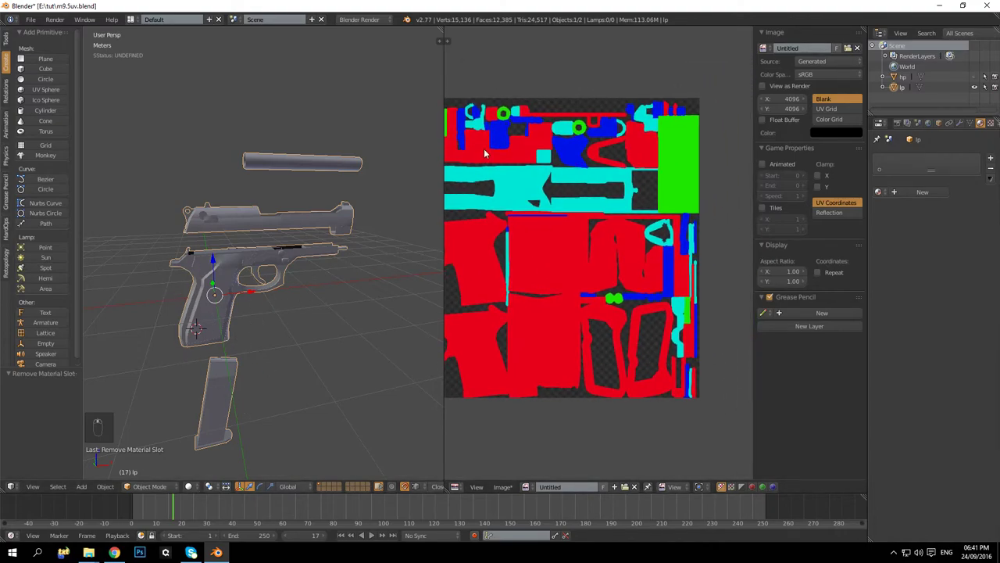
key(Tab)
middle_drag(322, 310, 294, 282)
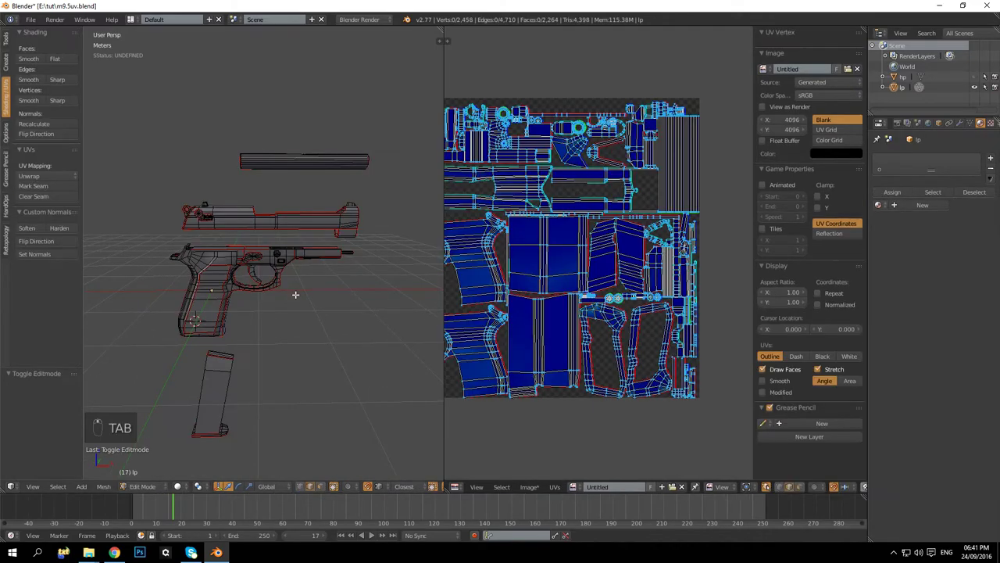
key(Tab)
key(Tab)
key(a)
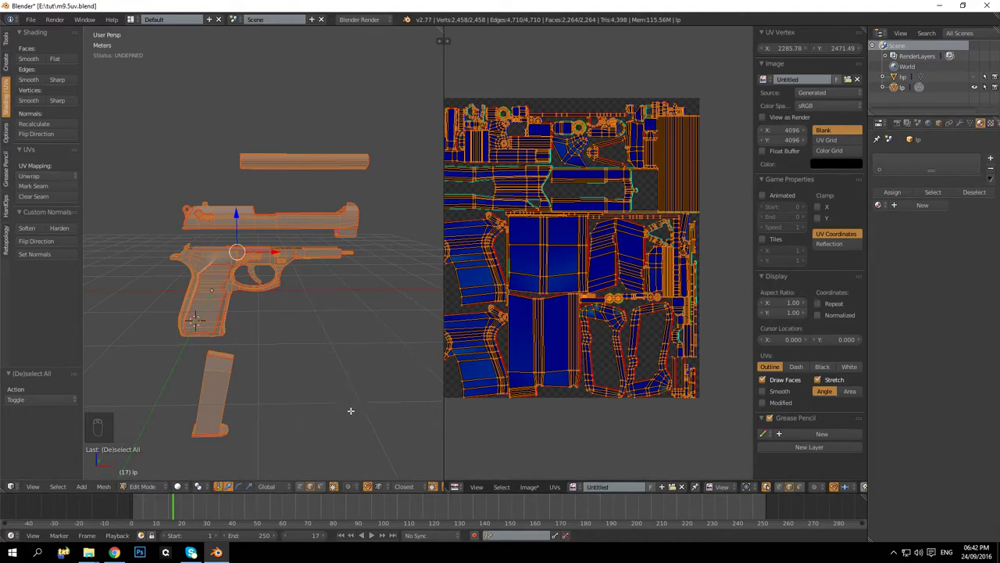
middle_drag(265, 359, 267, 358)
key(Tab)
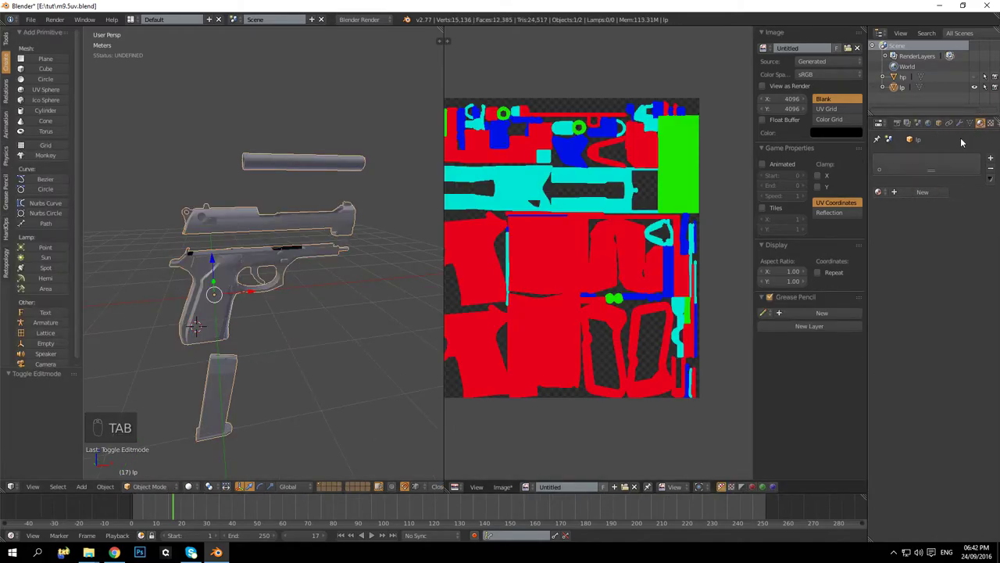
click(923, 192)
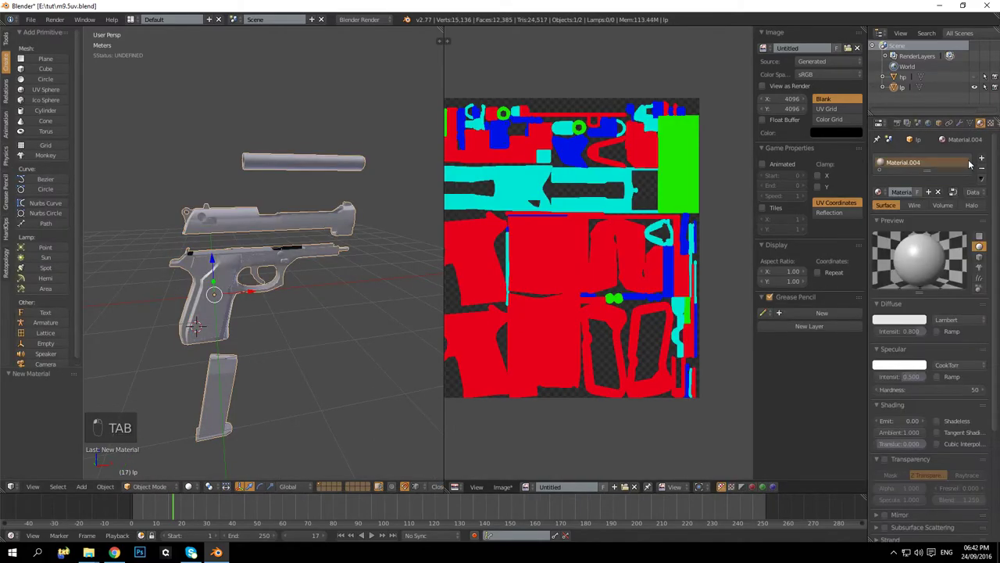
Step: Set Material.004's specular intensity to 0 for a matte finish
click(911, 374)
text(0)
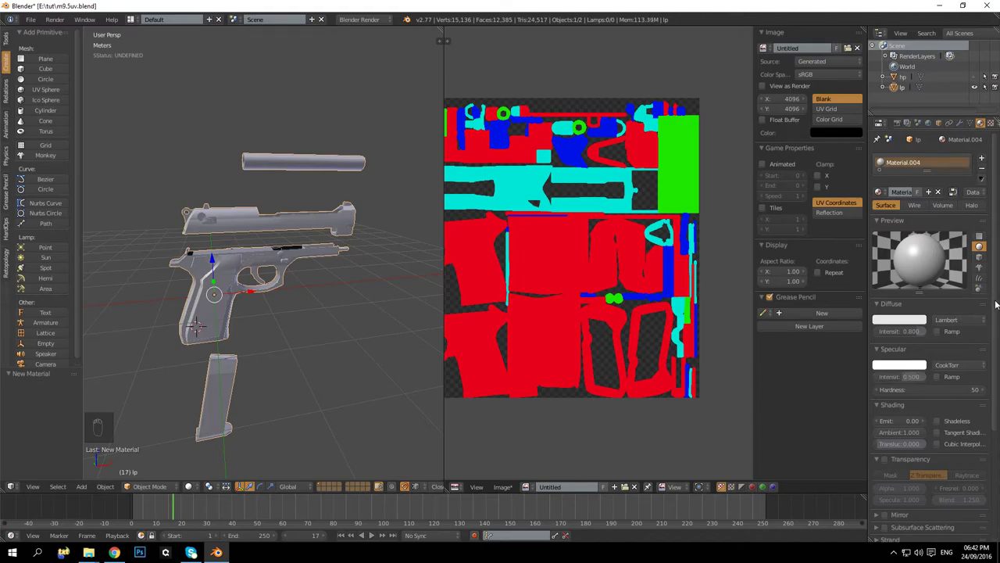
key(Return)
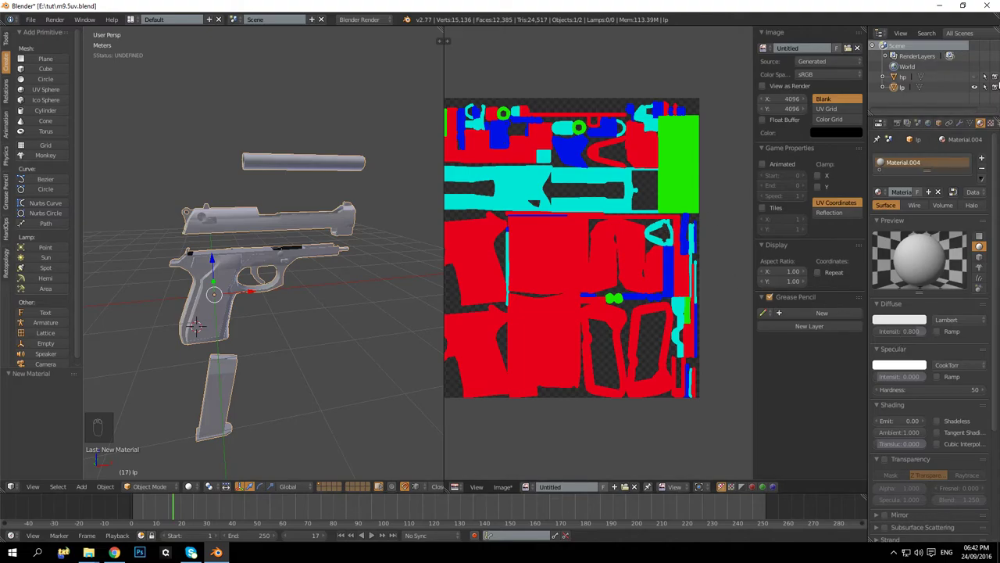
Step: Add a new image texture to the material using the baked Untitled ID map
click(992, 123)
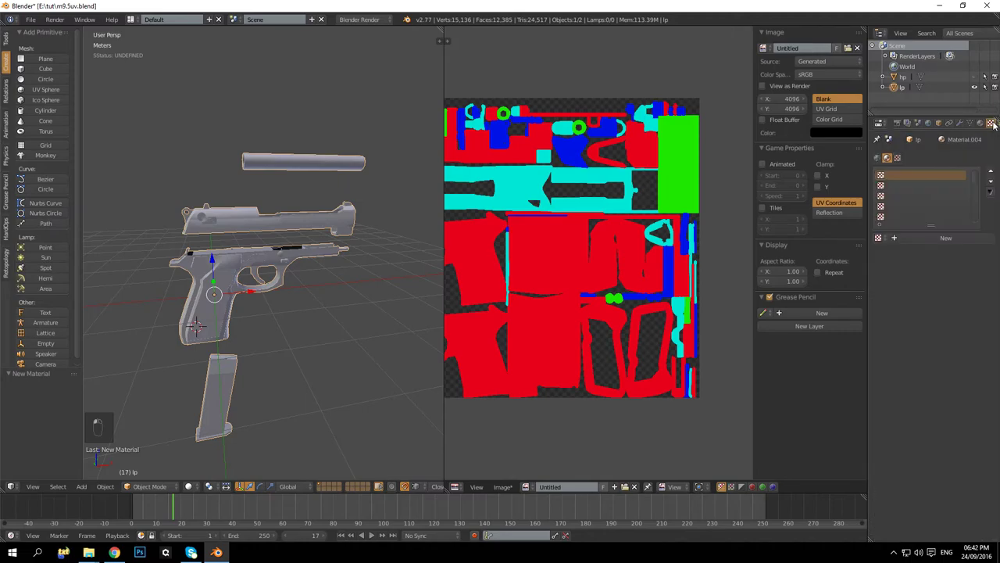
click(921, 240)
click(935, 239)
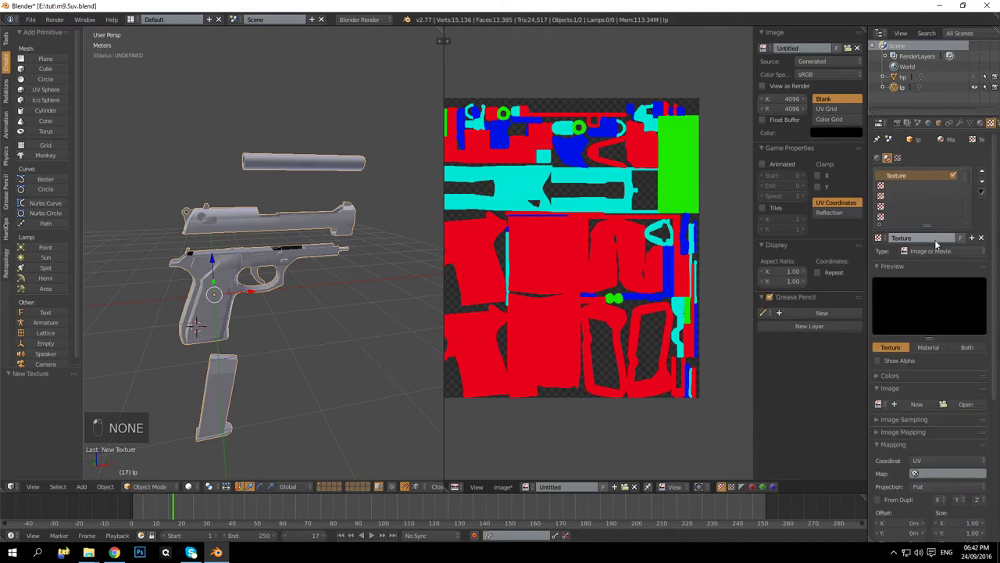
click(878, 404)
click(789, 423)
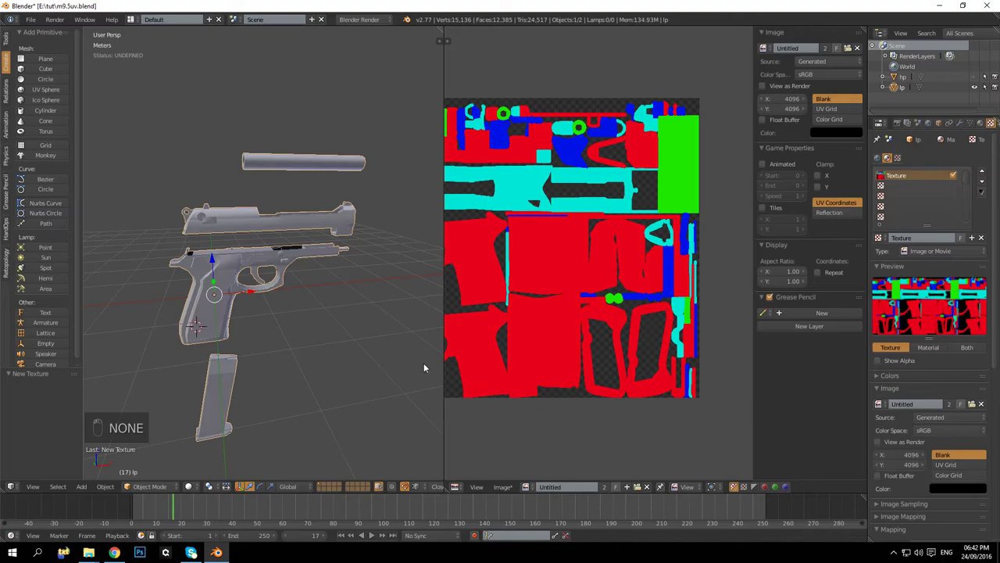
Step: Switch viewport shading to Texture to show the ID colours on the pistol
click(188, 486)
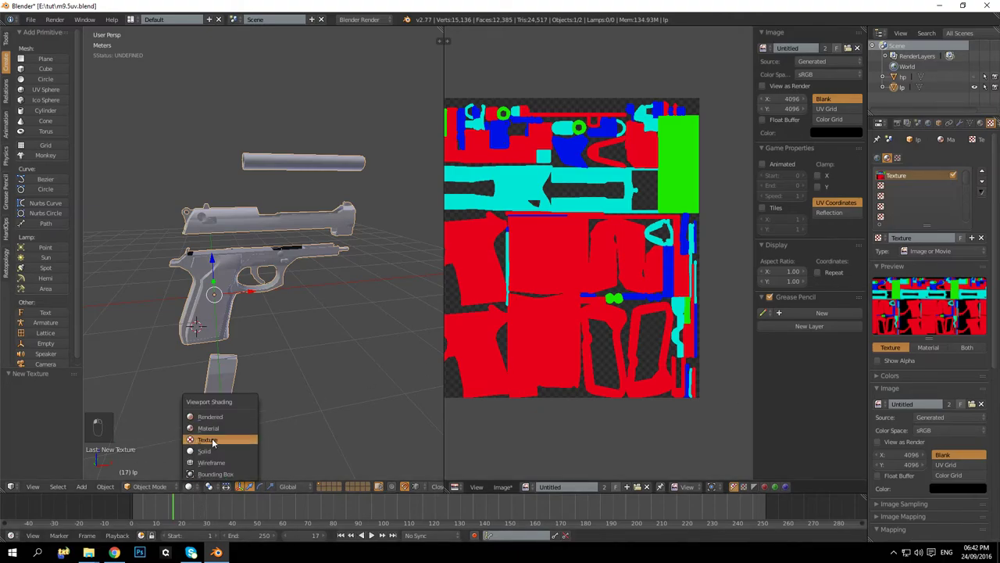
click(211, 440)
click(195, 488)
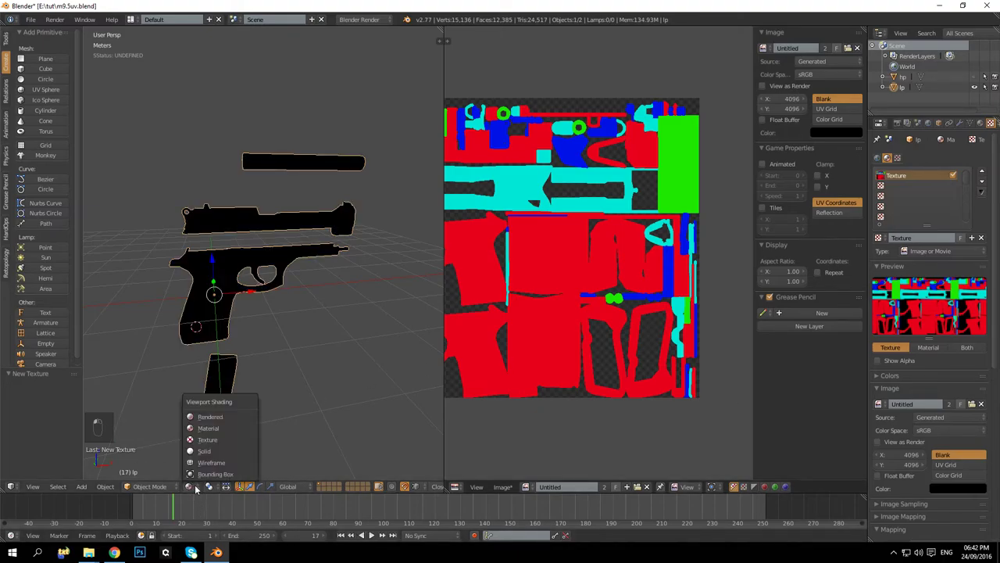
click(209, 440)
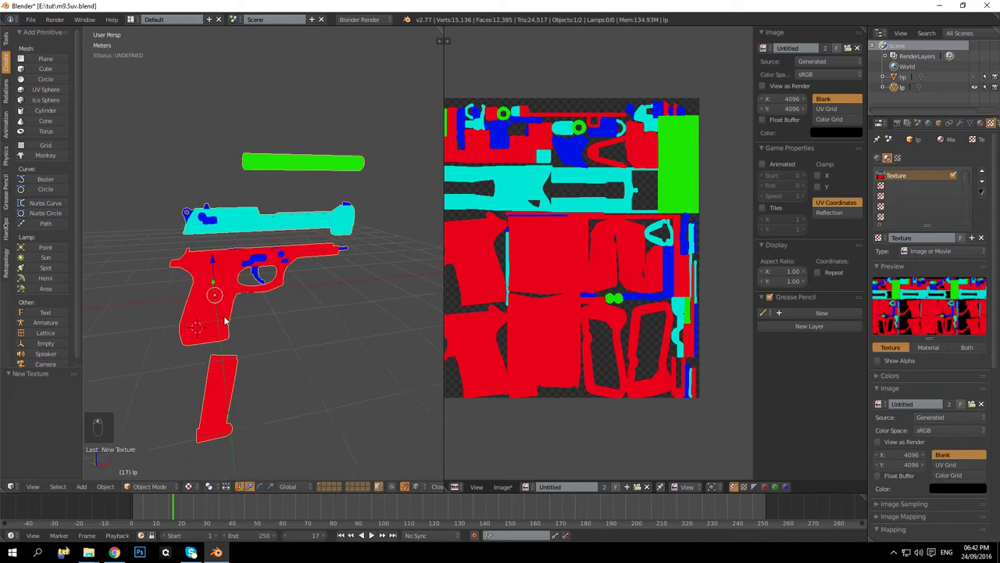
middle_drag(224, 320, 258, 320)
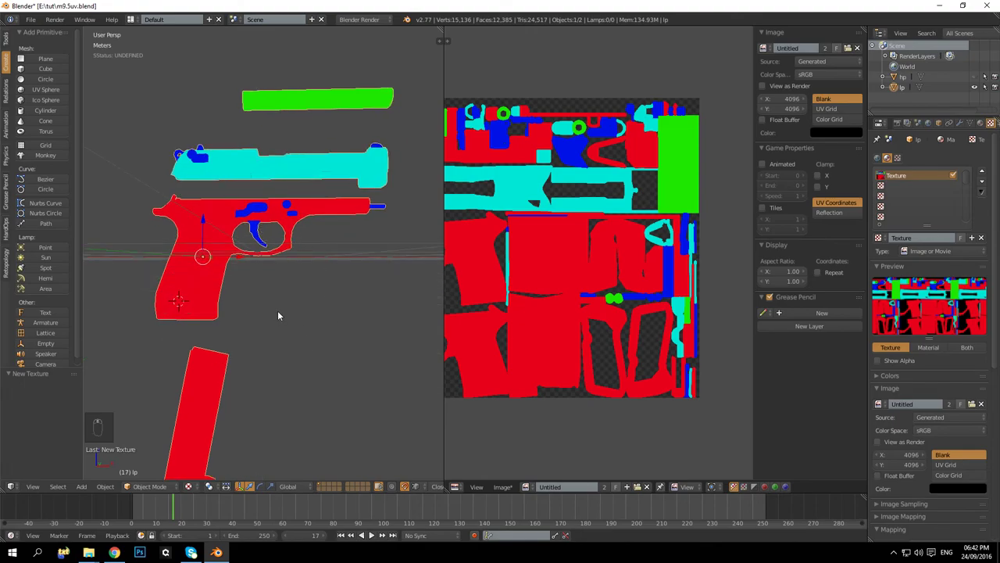
middle_drag(259, 303, 240, 228)
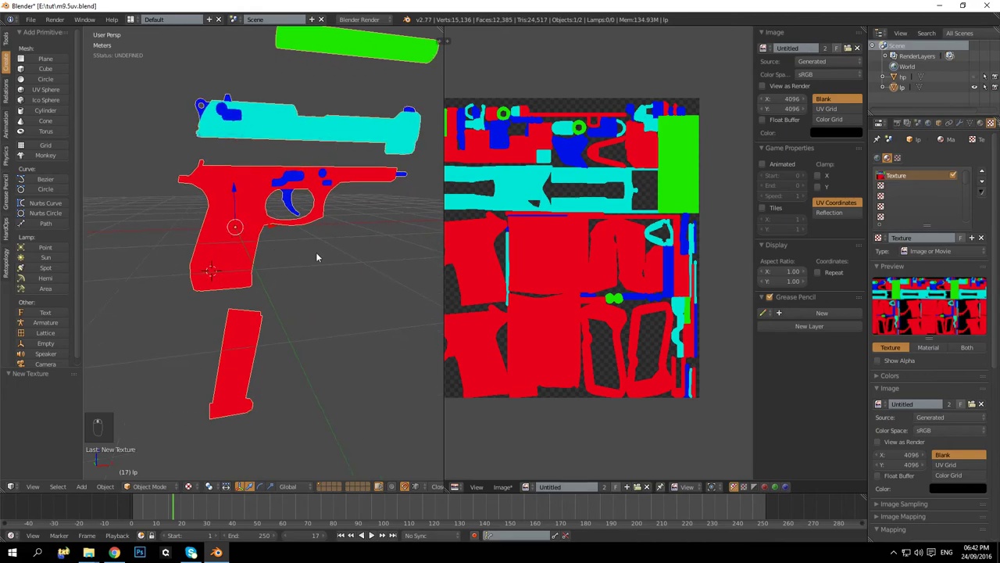
middle_drag(316, 252, 268, 264)
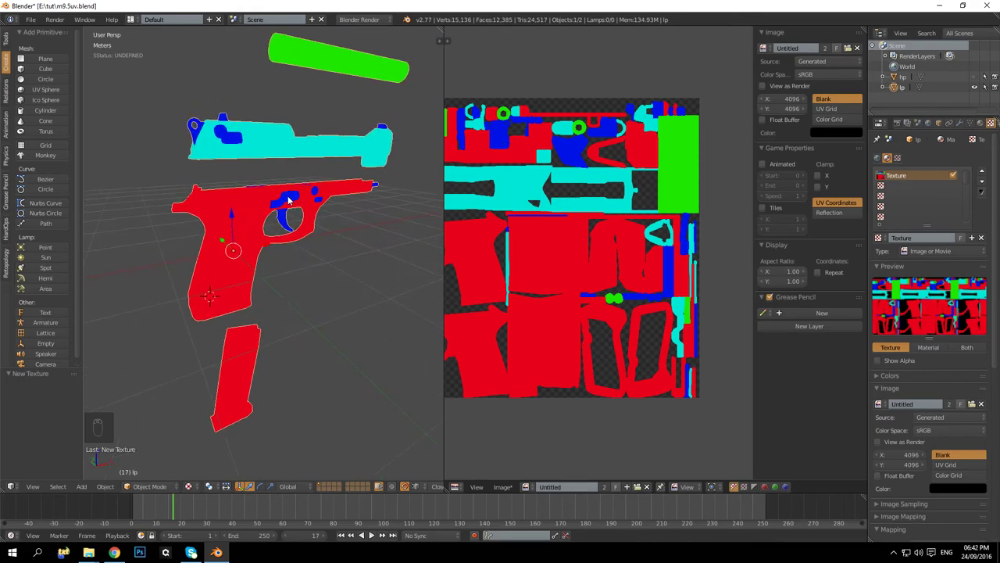
middle_drag(578, 209, 632, 228)
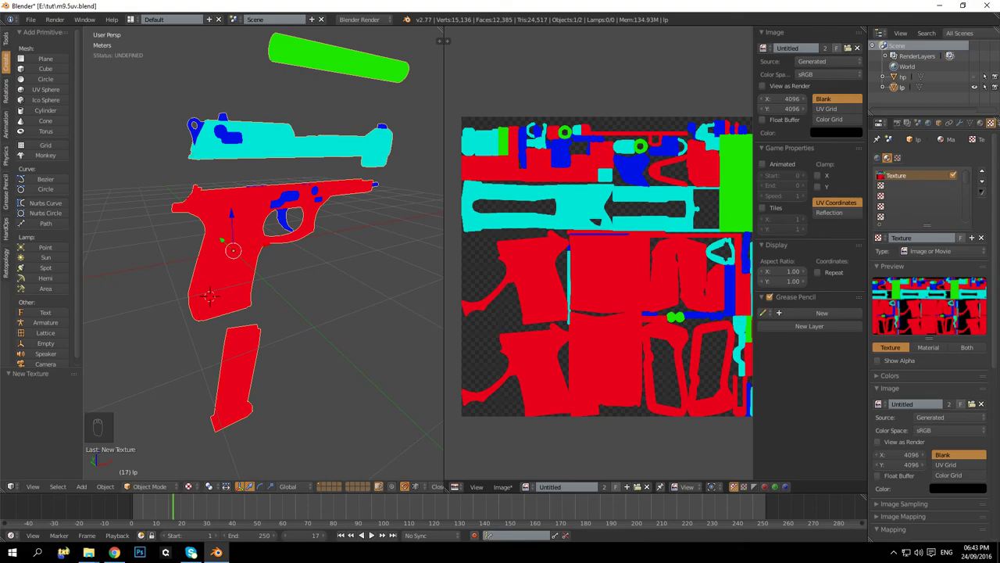
Step: Switch from Blender to the Chrome browser with Alt+Tab
key(alt+Tab)
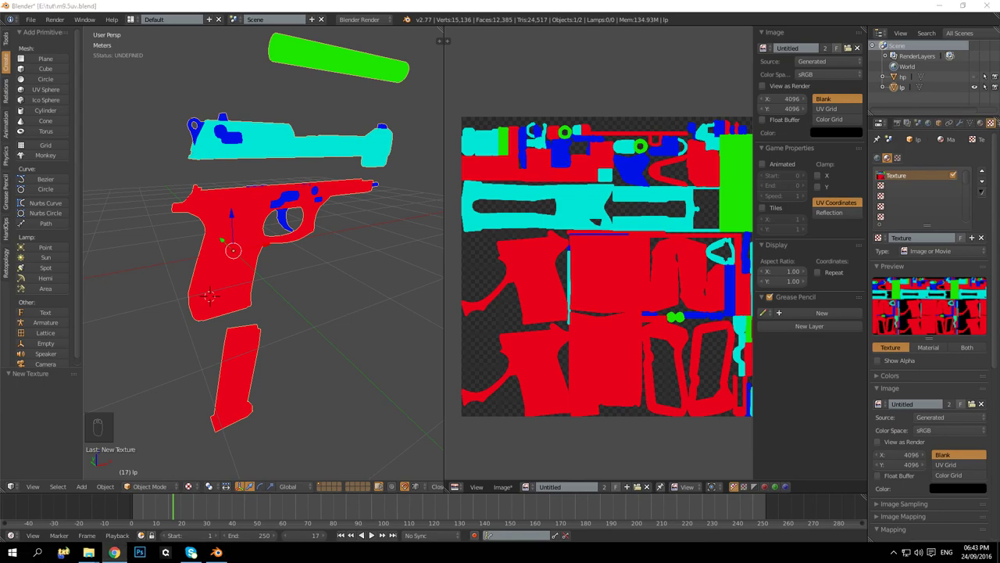